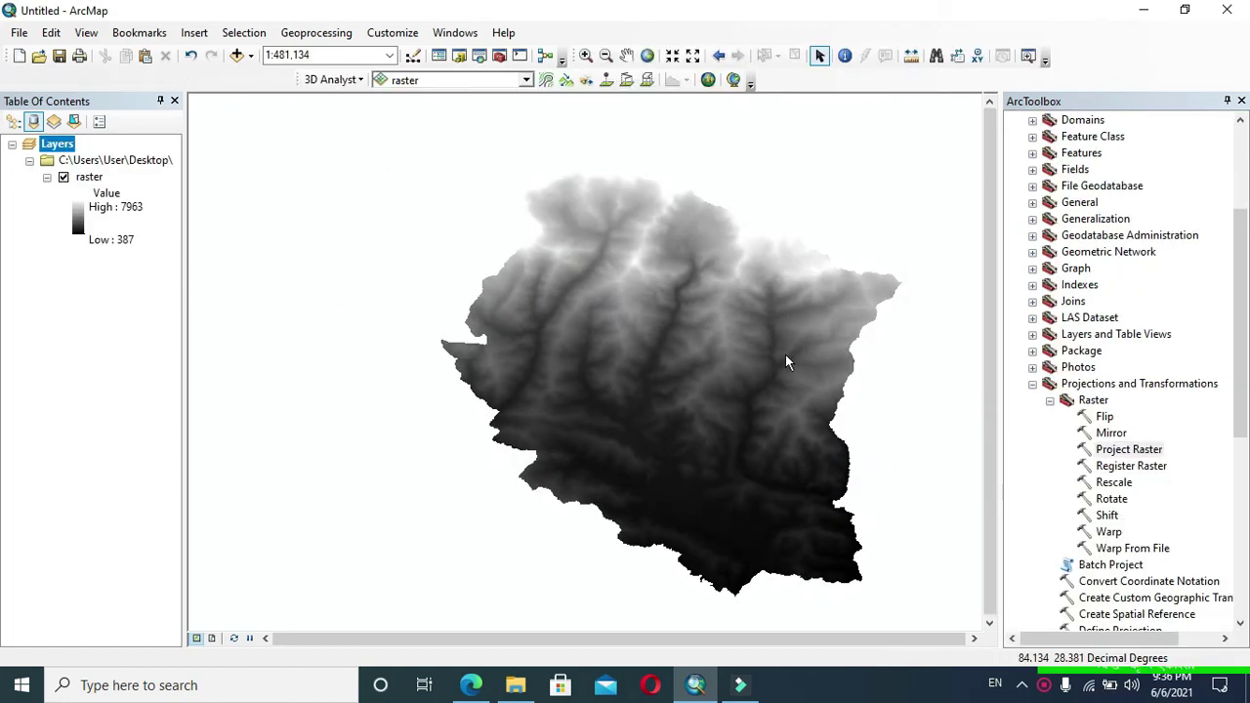
Step: Zoom in on the elevation raster to about 1:300,000, then browse the toolbar menus without changes
scroll(818, 367, "up", 2)
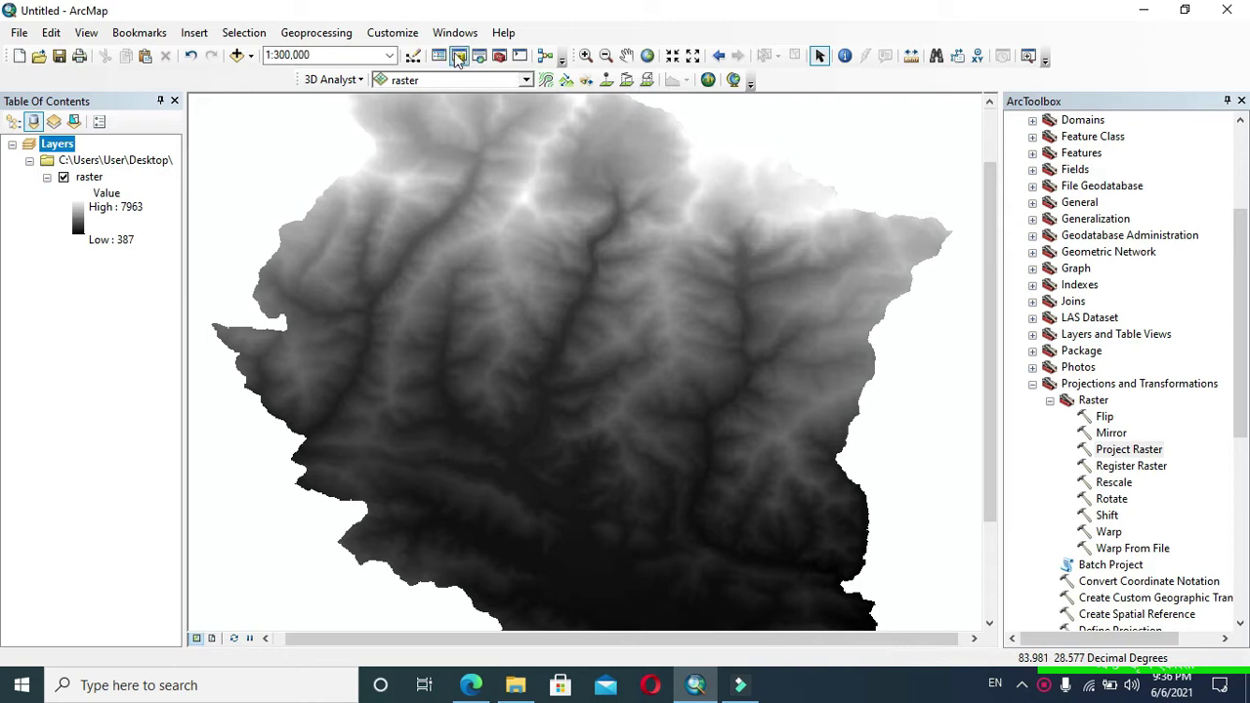
left_click(393, 36)
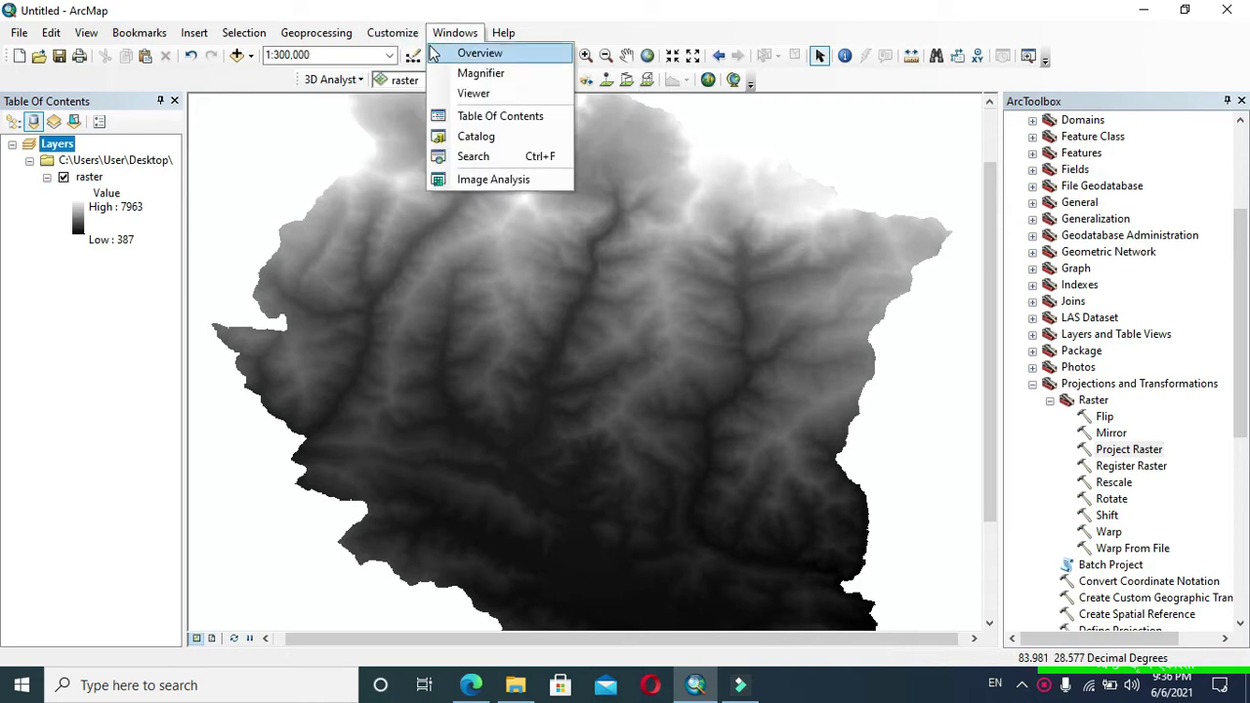
mouse_move(411, 53)
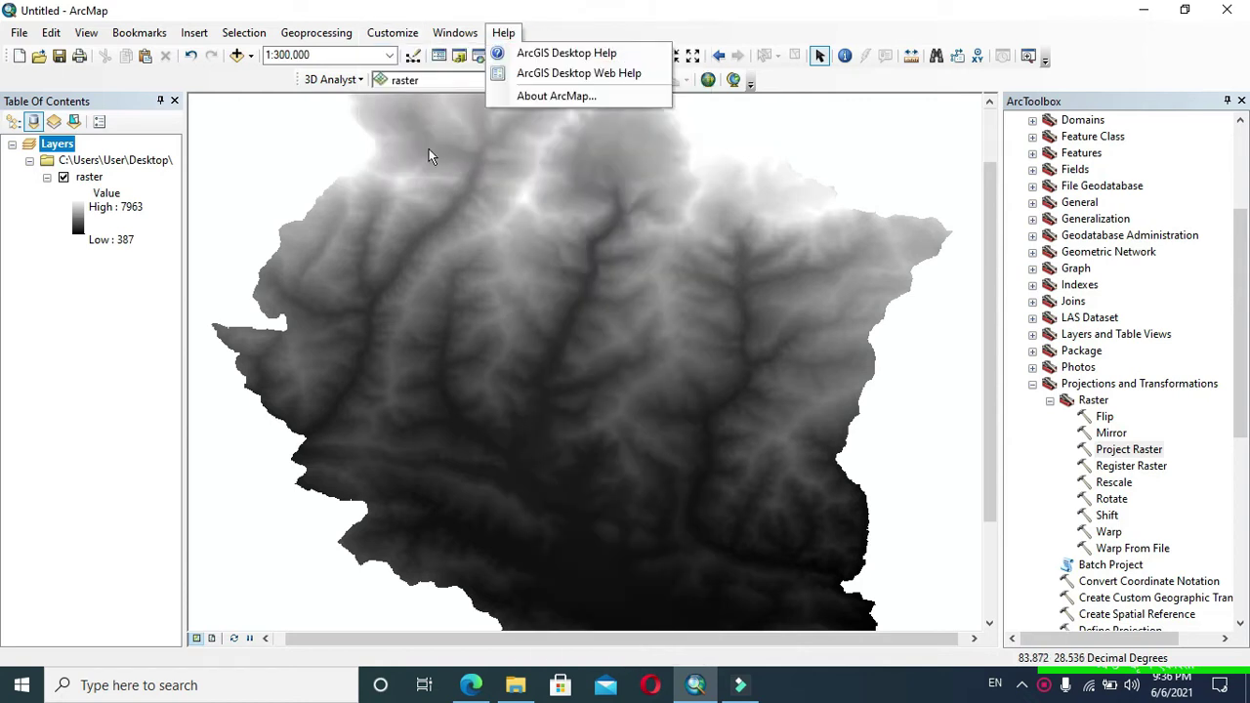
left_click(391, 125)
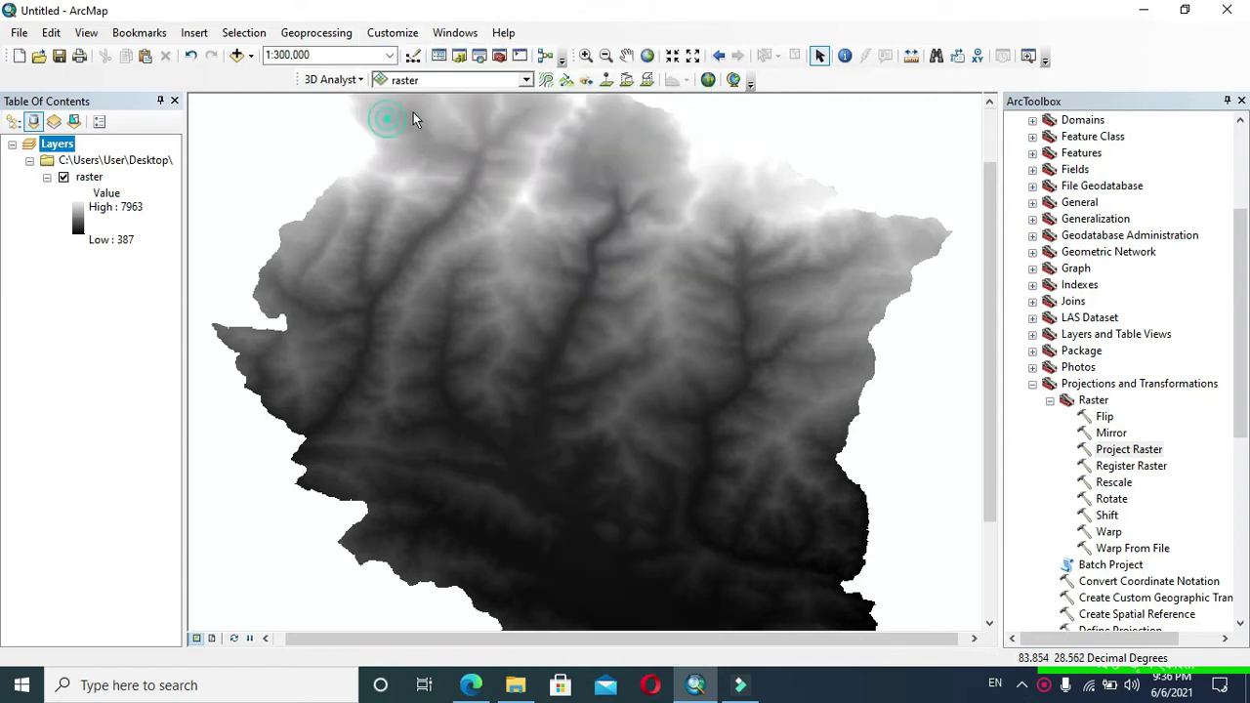
Step: Draw an interpolated 3D line across the valley and create its profile graph
left_click(627, 81)
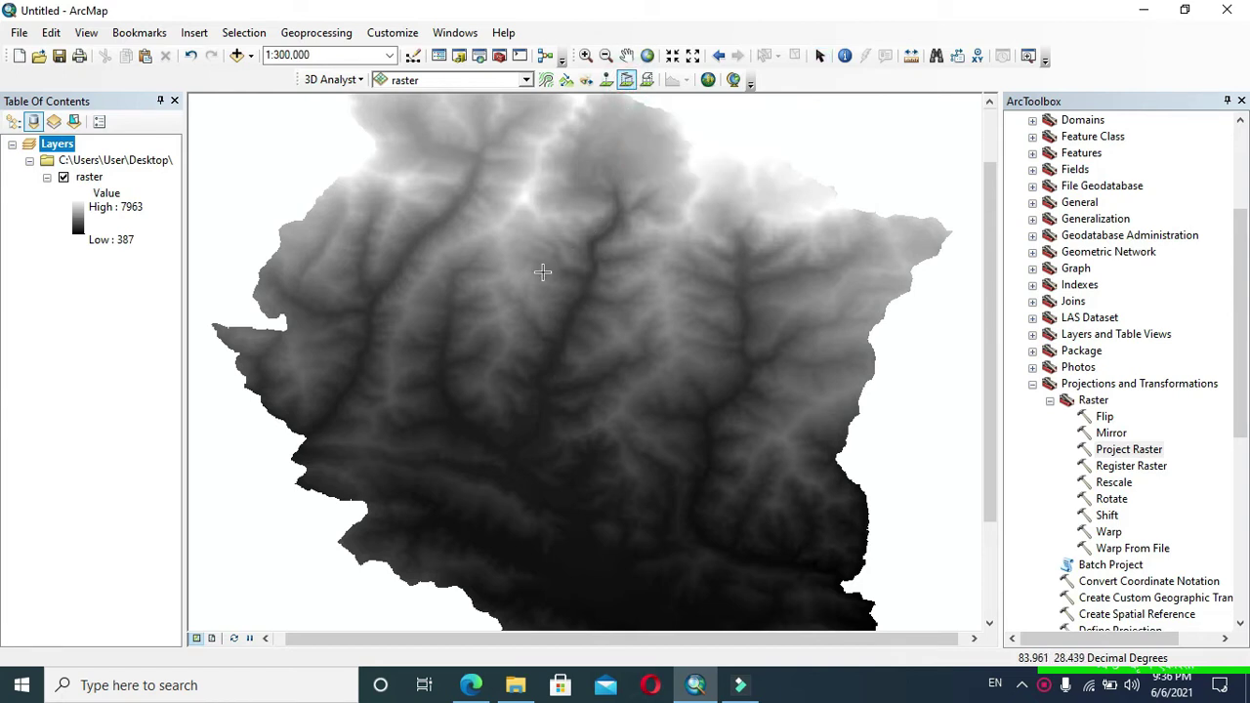
left_click(519, 333)
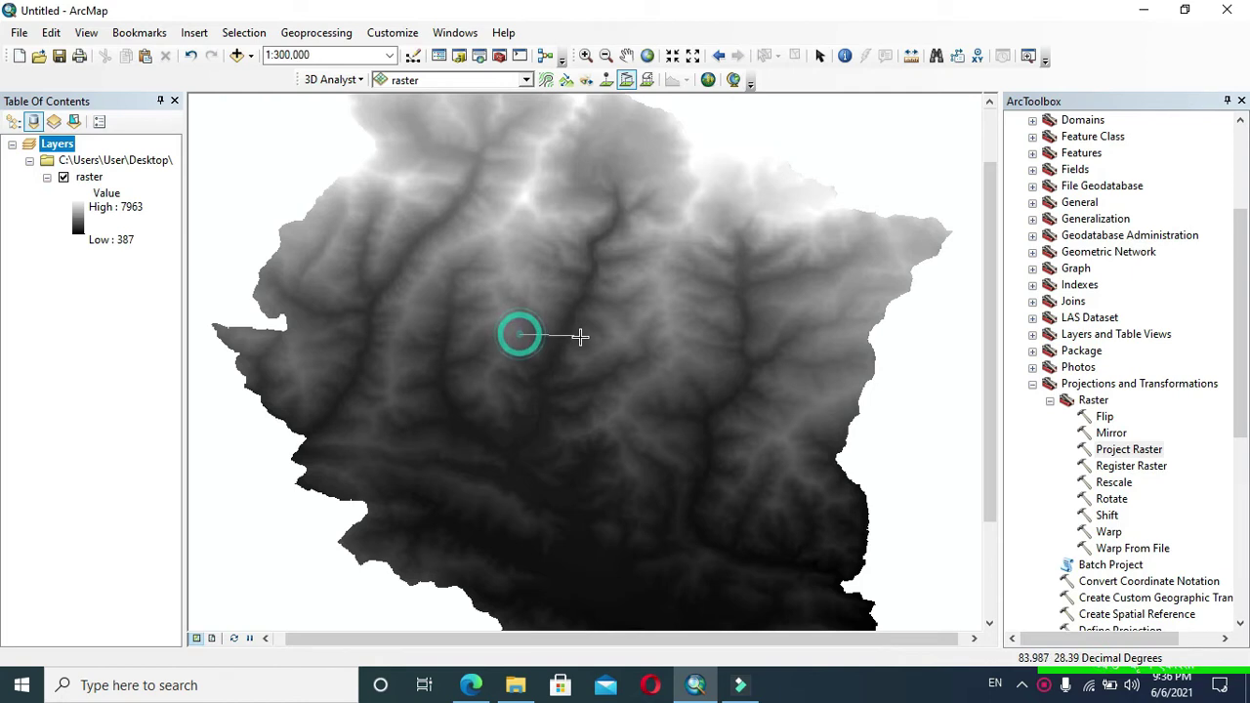
double_click(629, 331)
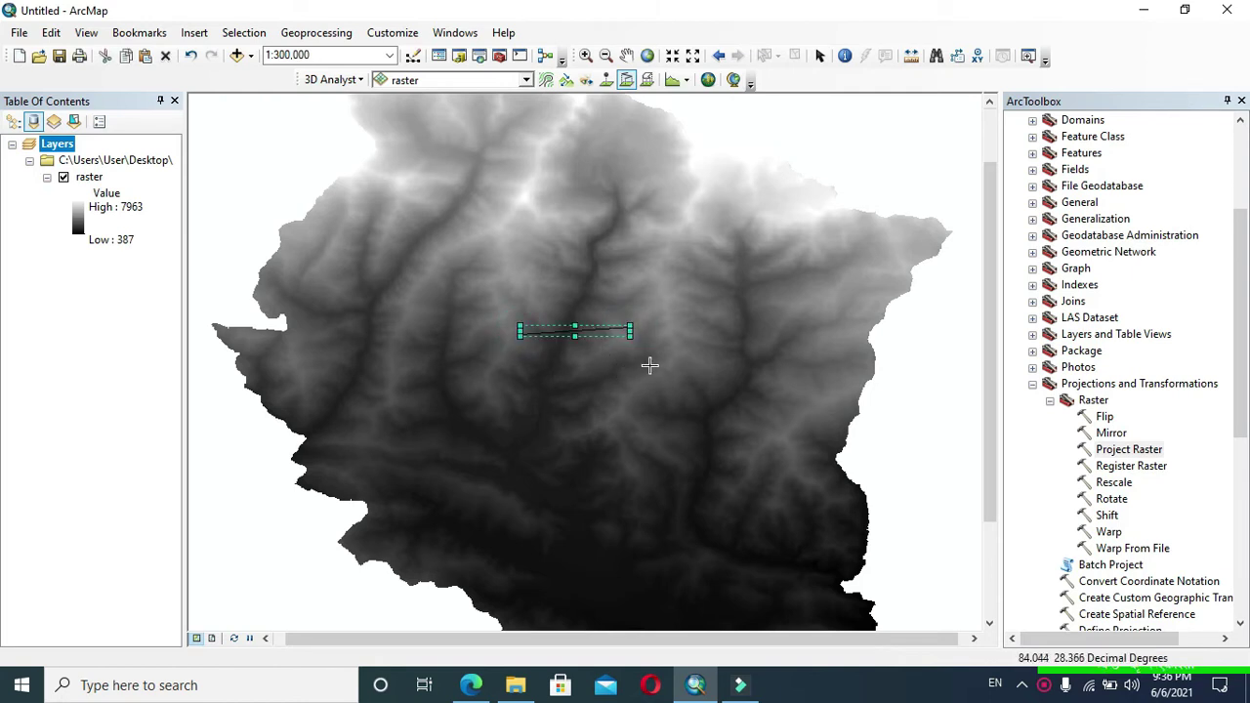
left_click(674, 81)
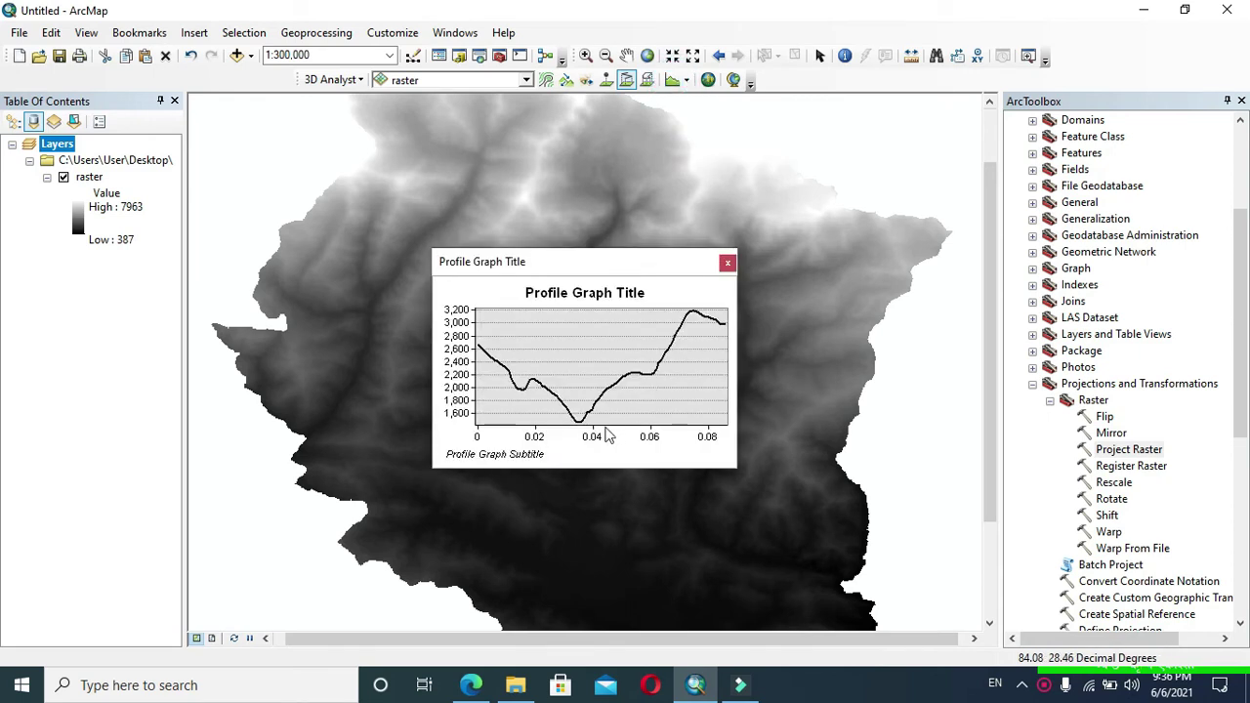
Step: Widen the profile graph window and place it below the line over the map
left_click_drag(739, 418, 947, 419)
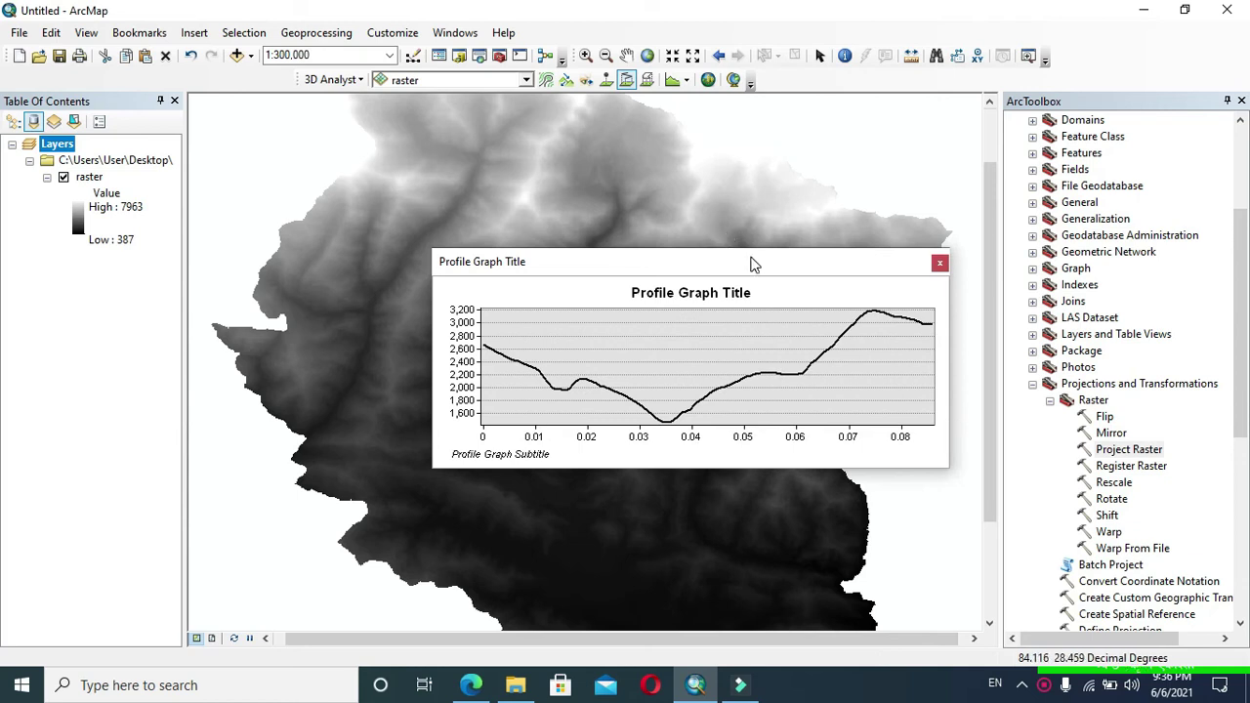
left_click(744, 257)
left_click_drag(744, 257, 679, 200)
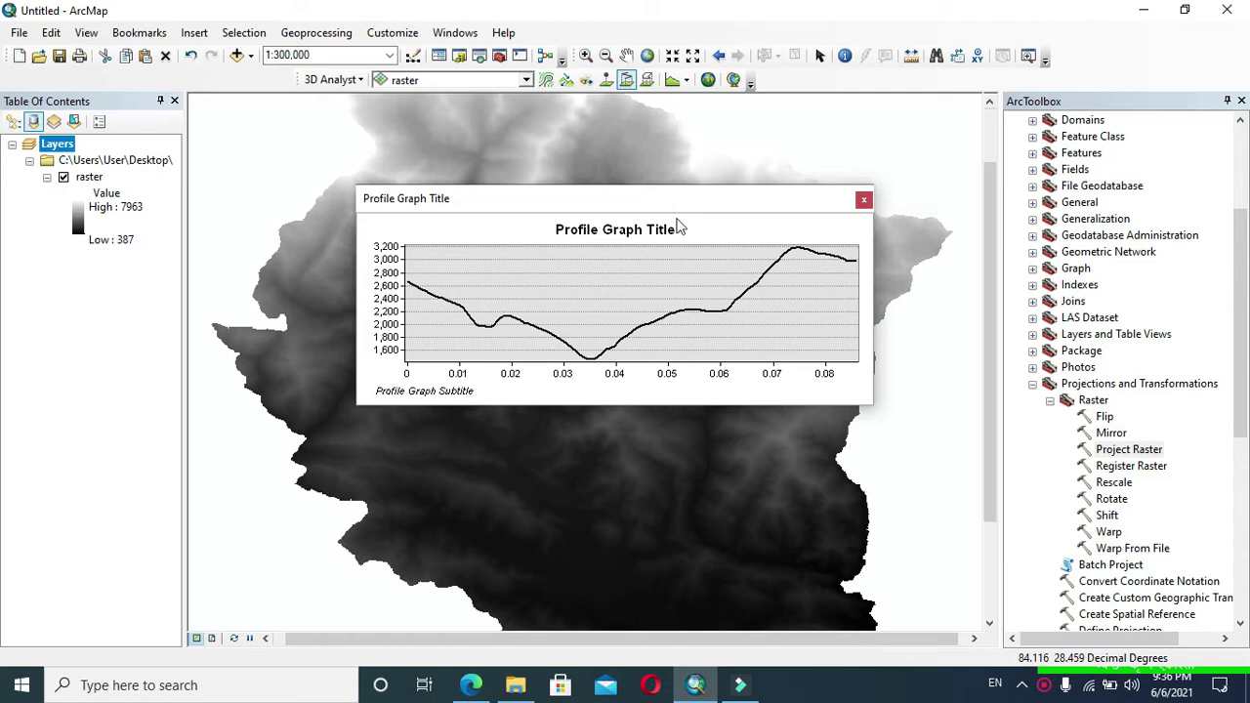
left_click_drag(685, 198, 672, 356)
left_click_drag(686, 212, 672, 357)
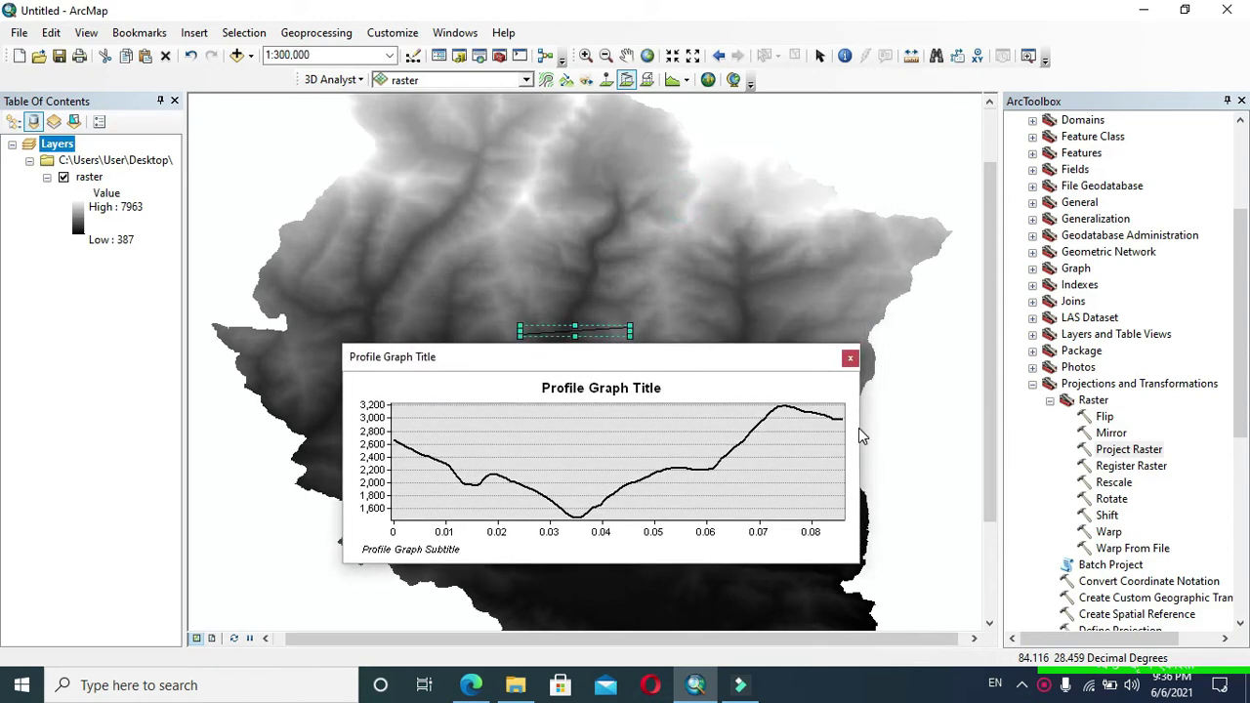
Step: Open the Layers data frame properties and expand Projected Coordinate Systems
right_click(71, 149)
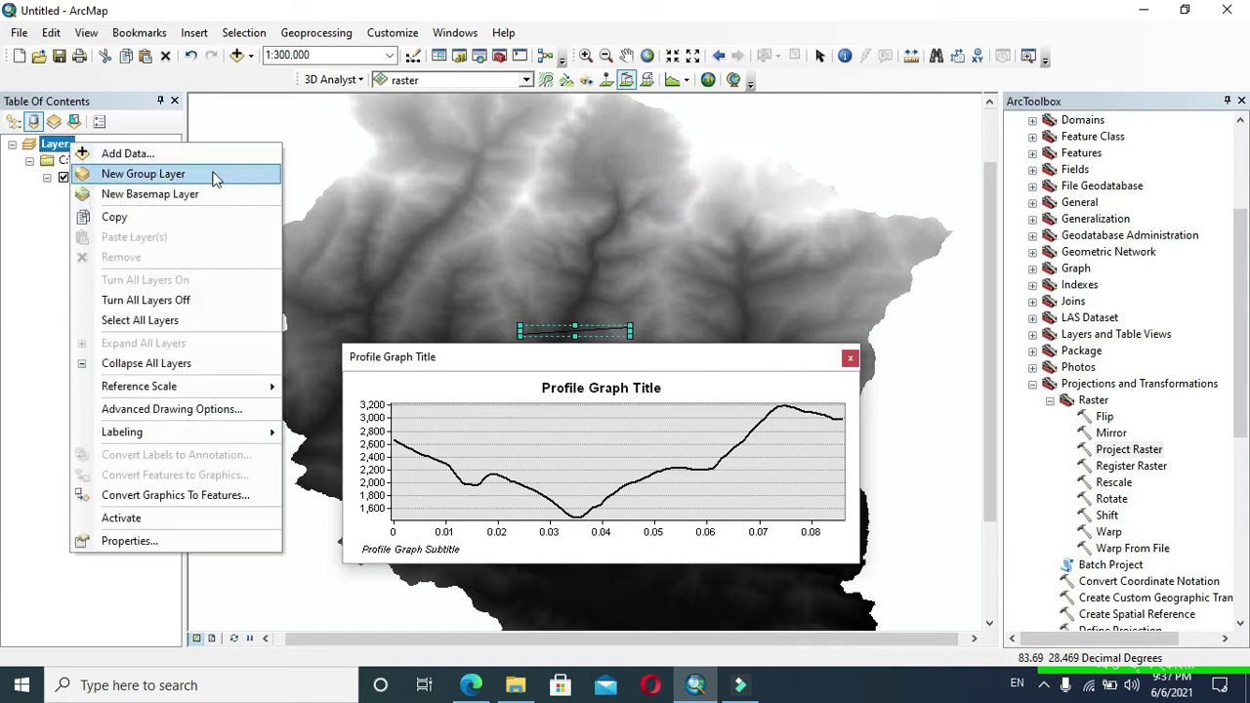
left_click(170, 538)
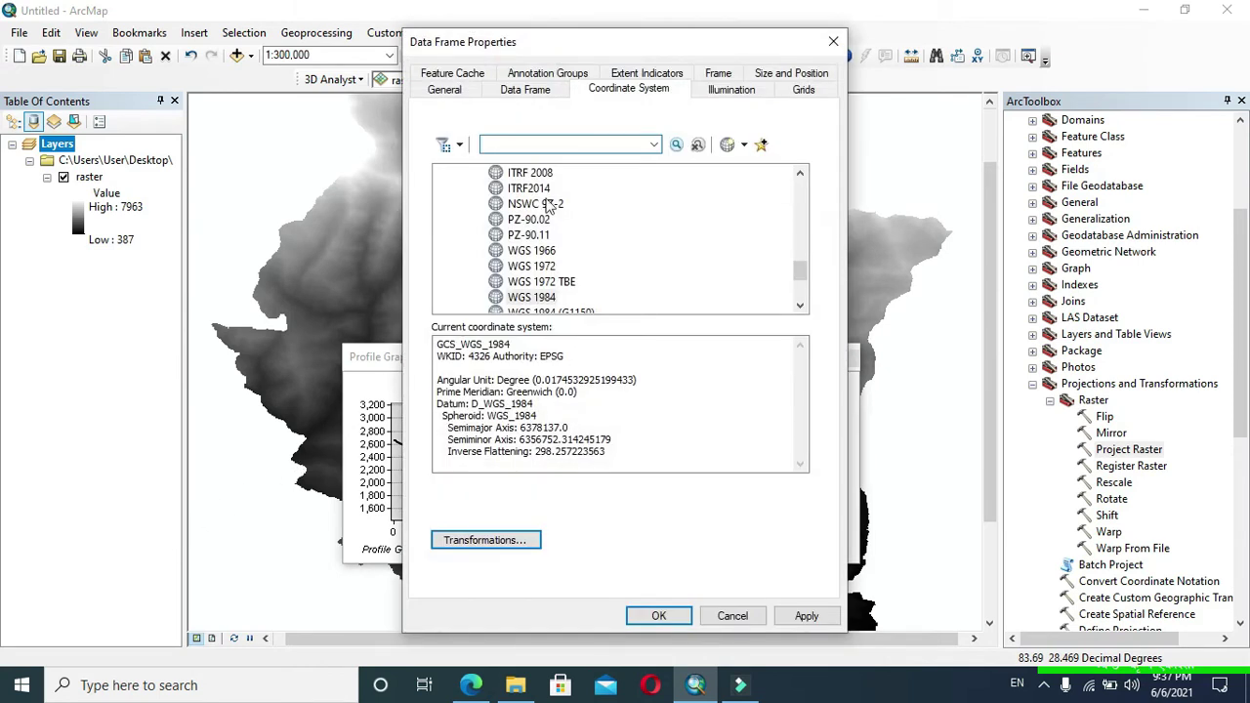
scroll(541, 266, "up", 7)
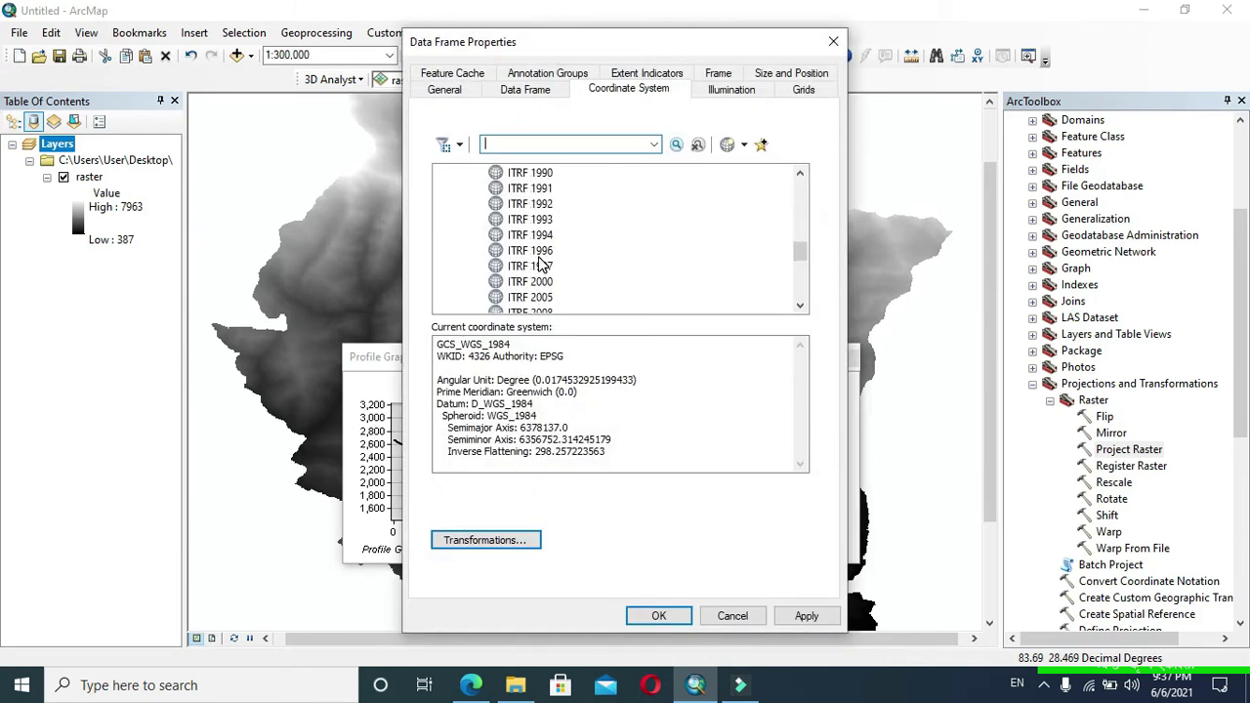
scroll(460, 304, "down", 1)
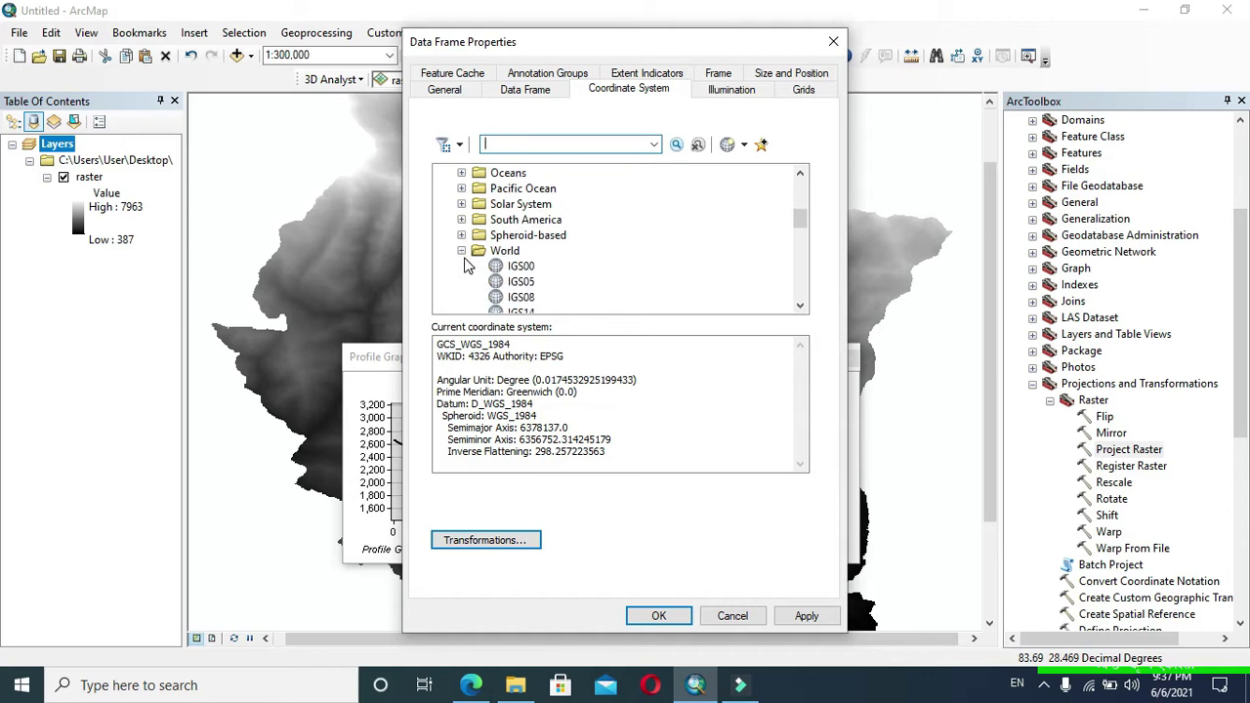
left_click(462, 251)
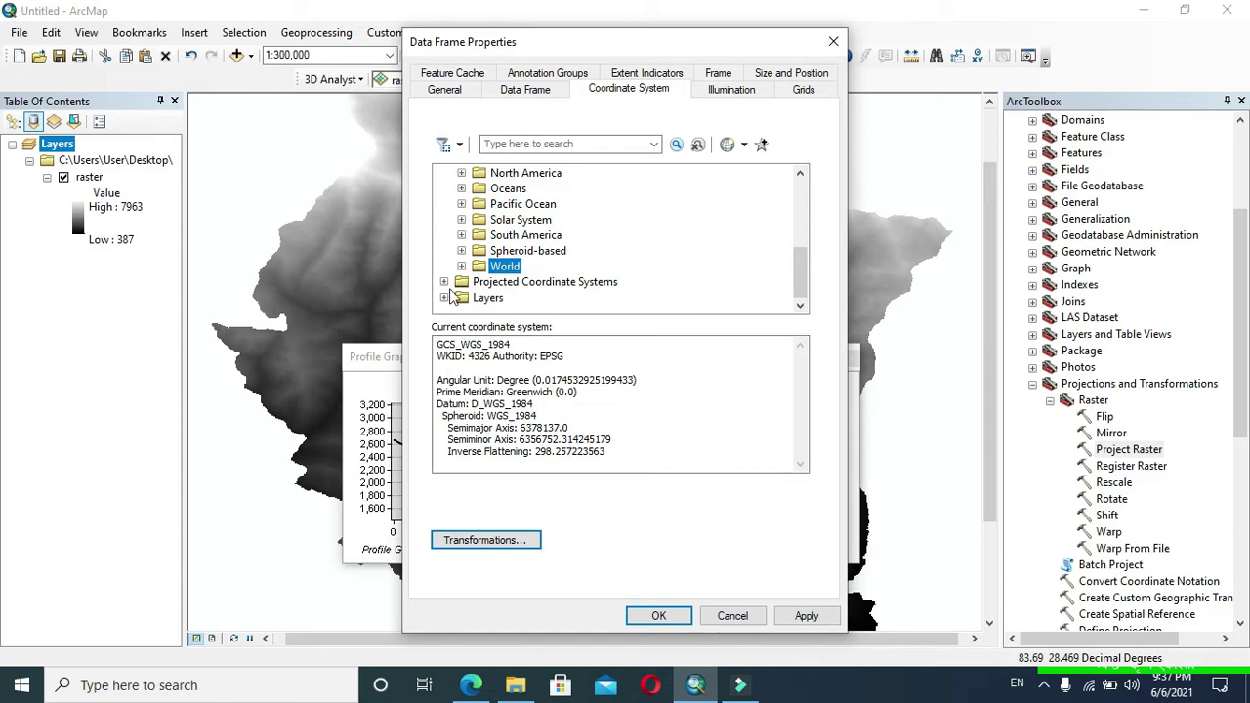
left_click(444, 283)
Step: Browse UTM > WGS 1984 > Northern Hemisphere and select WGS 1984 UTM Zone 42N
scroll(473, 262, "down", 2)
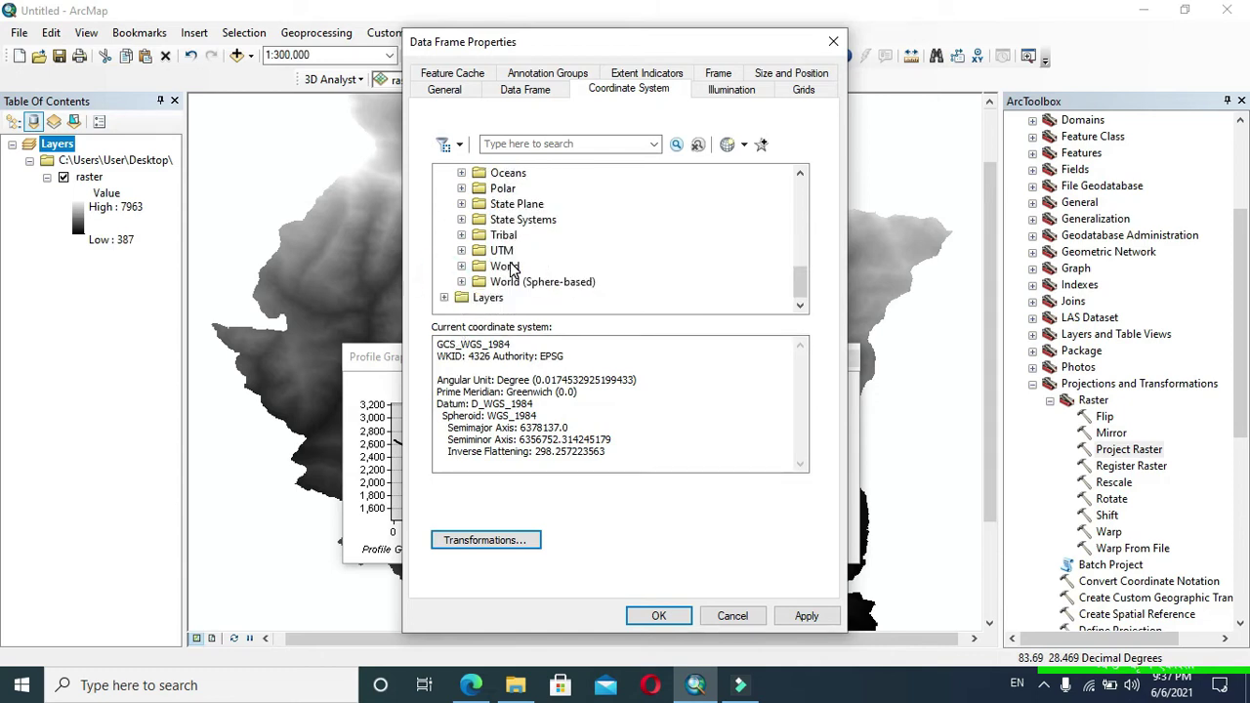
left_click(461, 251)
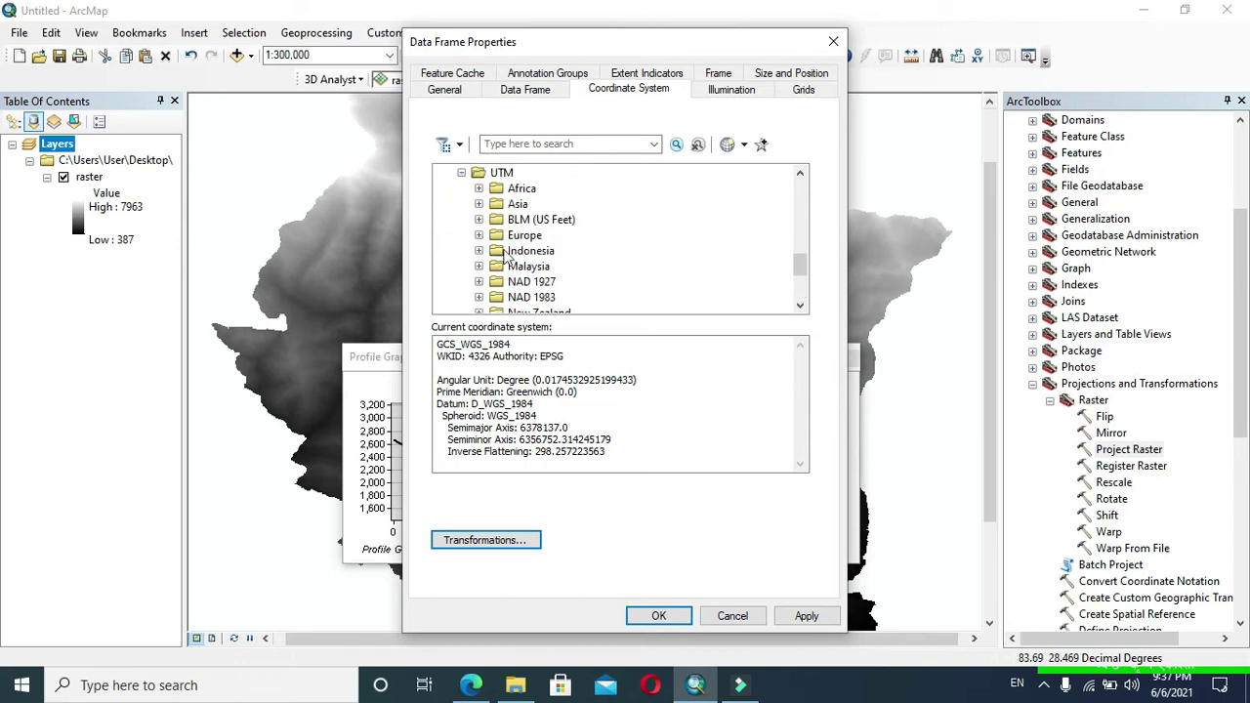
scroll(478, 256, "down", 2)
scroll(488, 272, "down", 1)
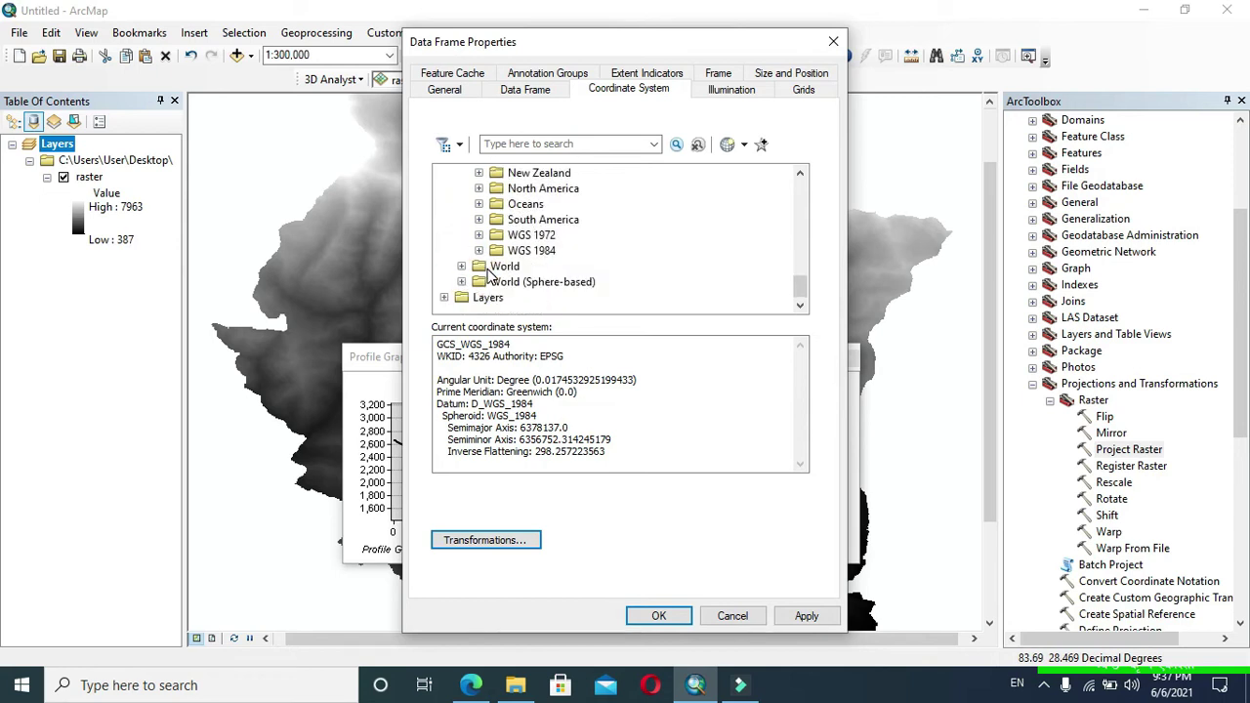
left_click(479, 251)
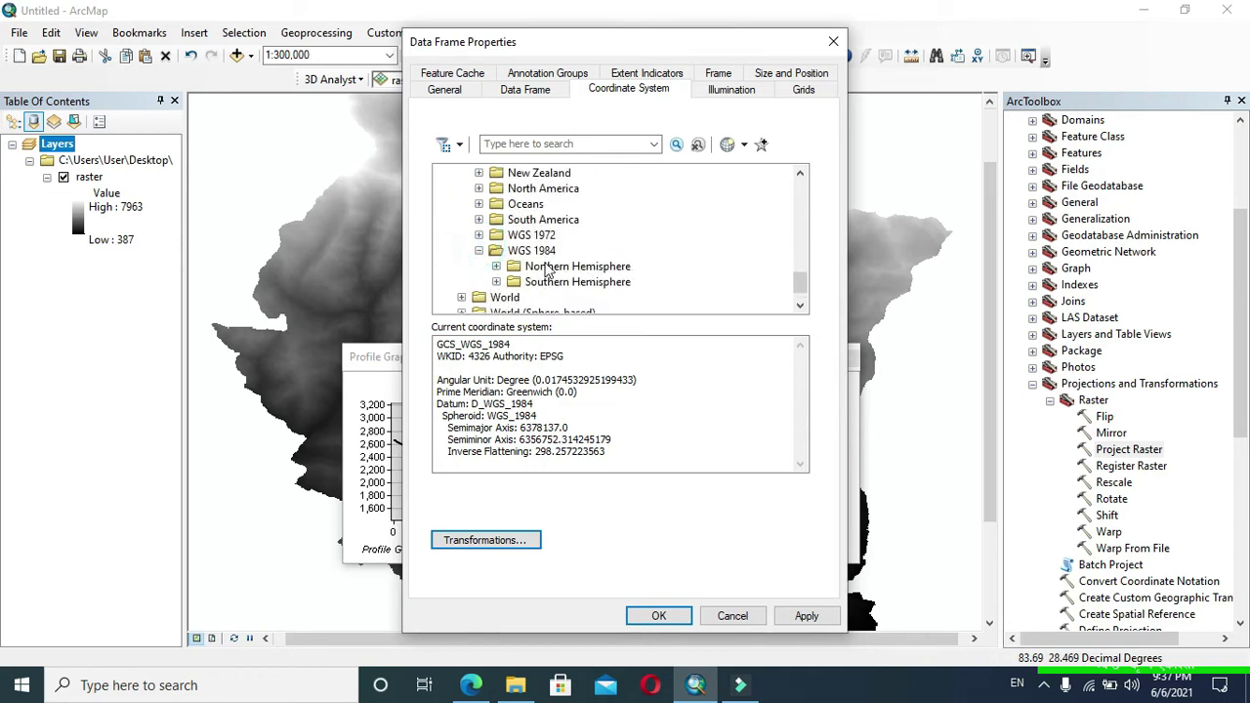
left_click(496, 267)
scroll(548, 269, "down", 2)
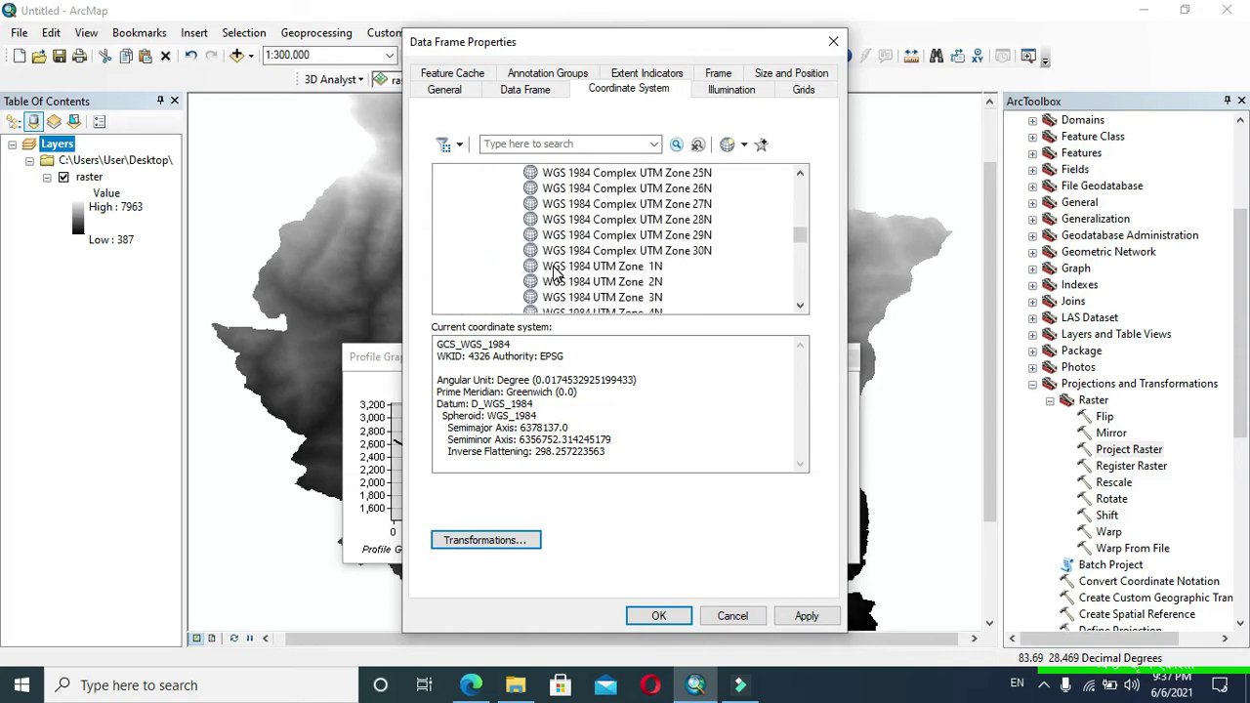
scroll(645, 265, "down", 2)
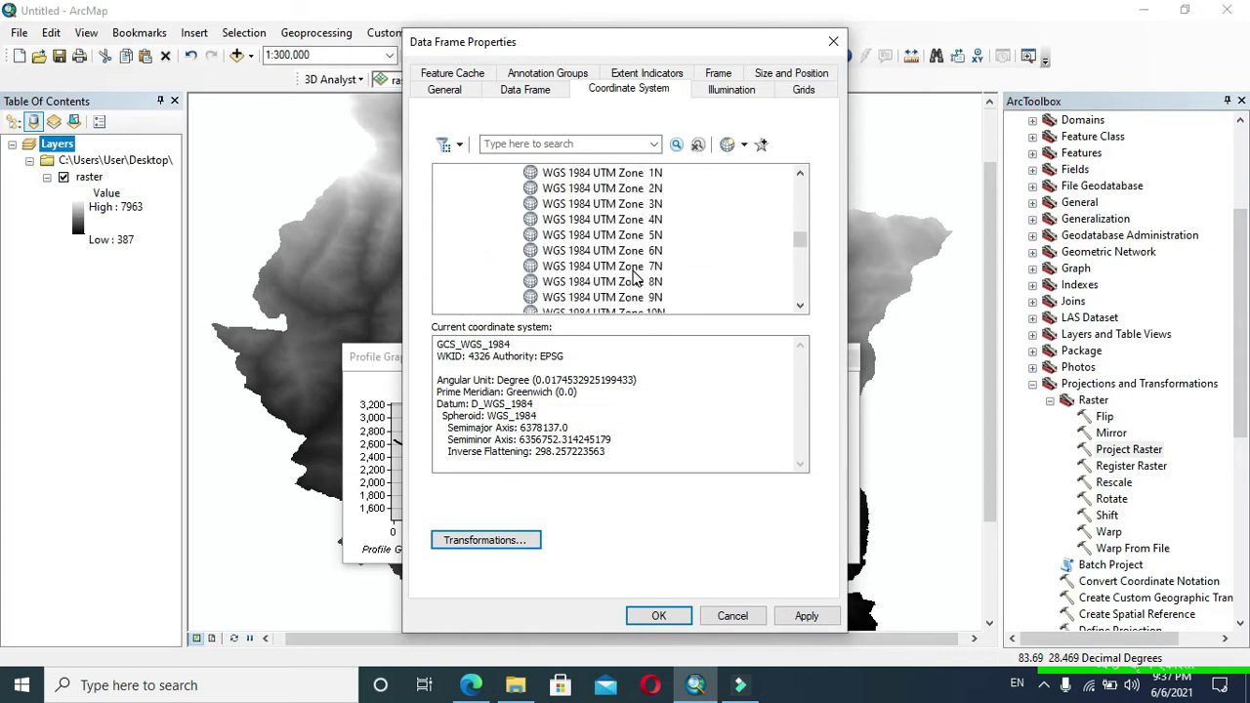
scroll(649, 281, "down", 6)
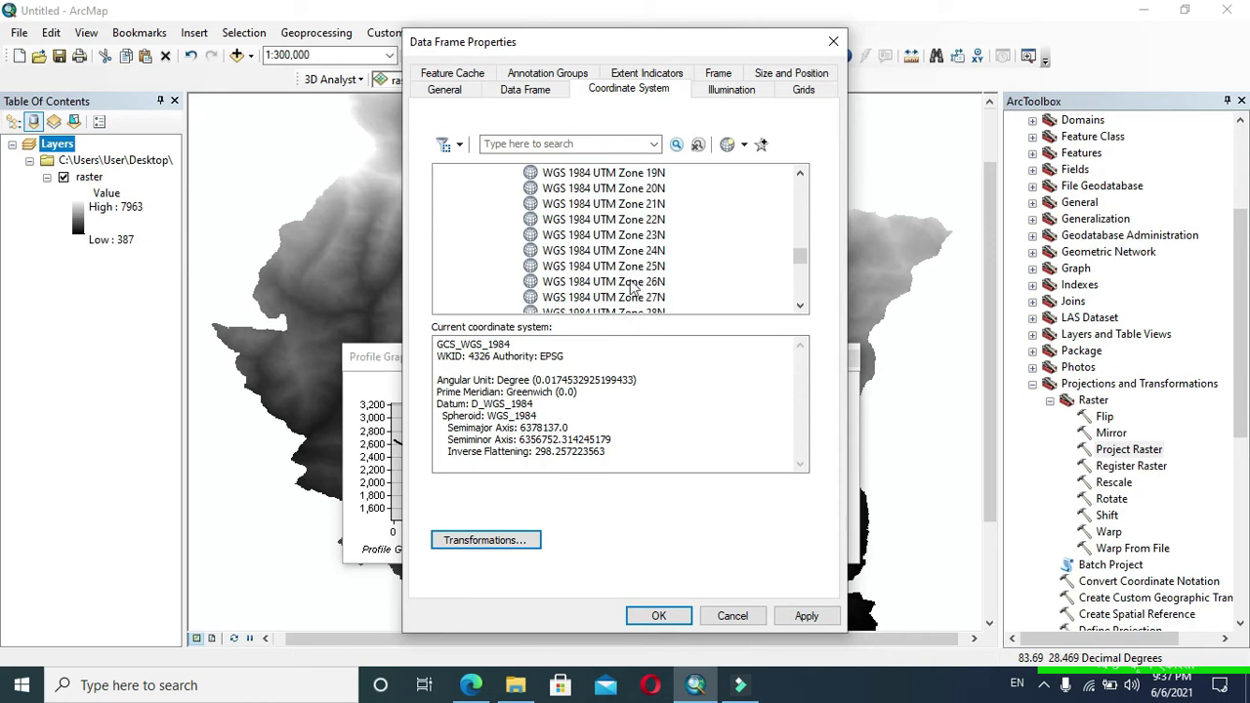
scroll(631, 285, "down", 8)
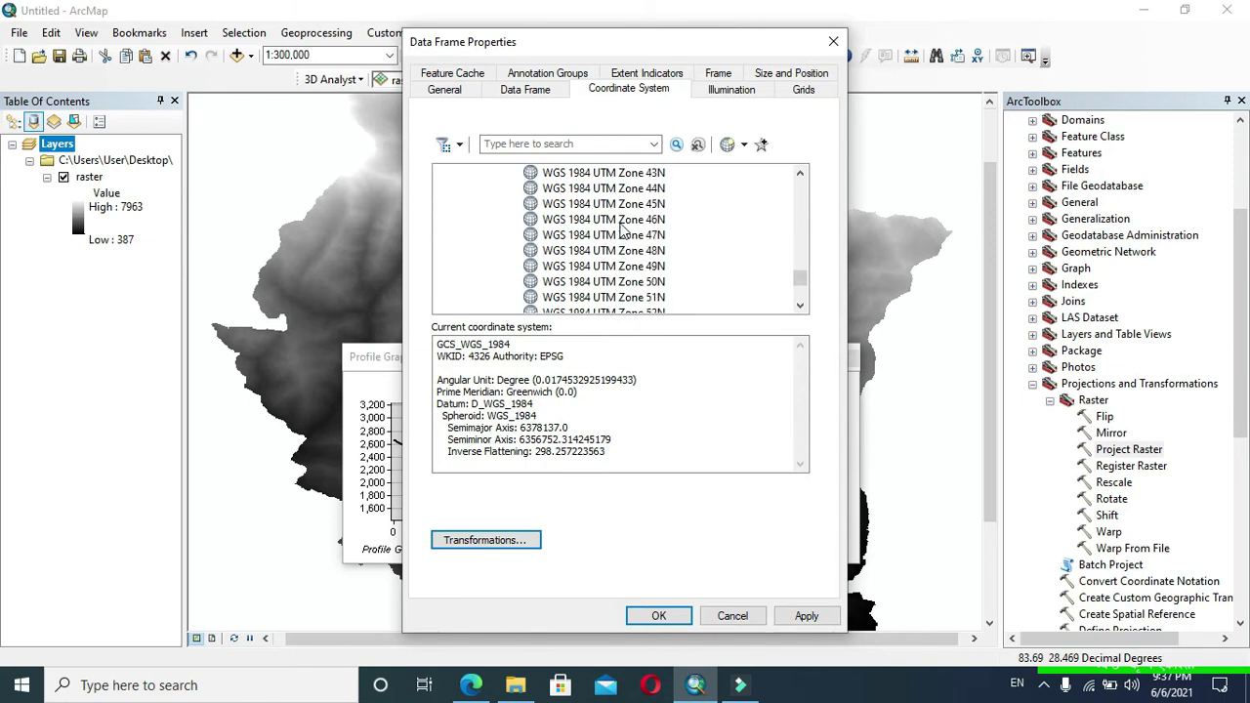
scroll(621, 230, "up", 1)
left_click(635, 205)
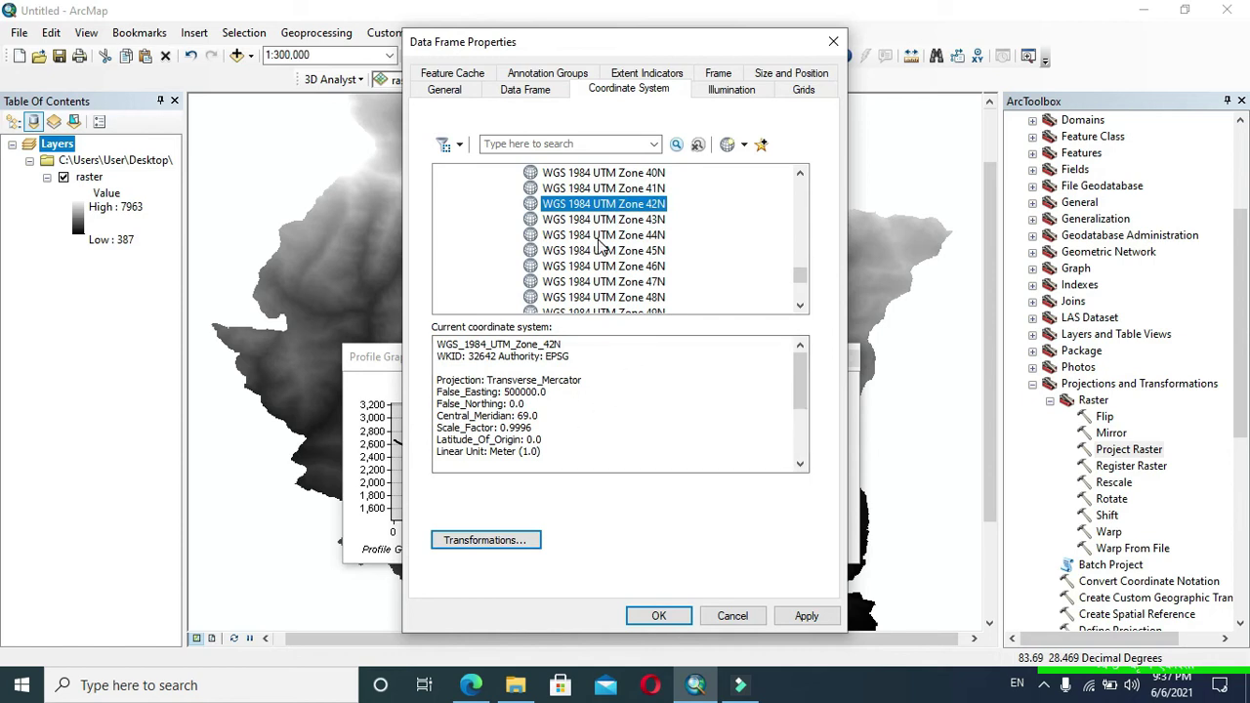
Step: Modify the UTM Zone 42N projection to use Kilometer as its linear unit, then apply and confirm
right_click(610, 207)
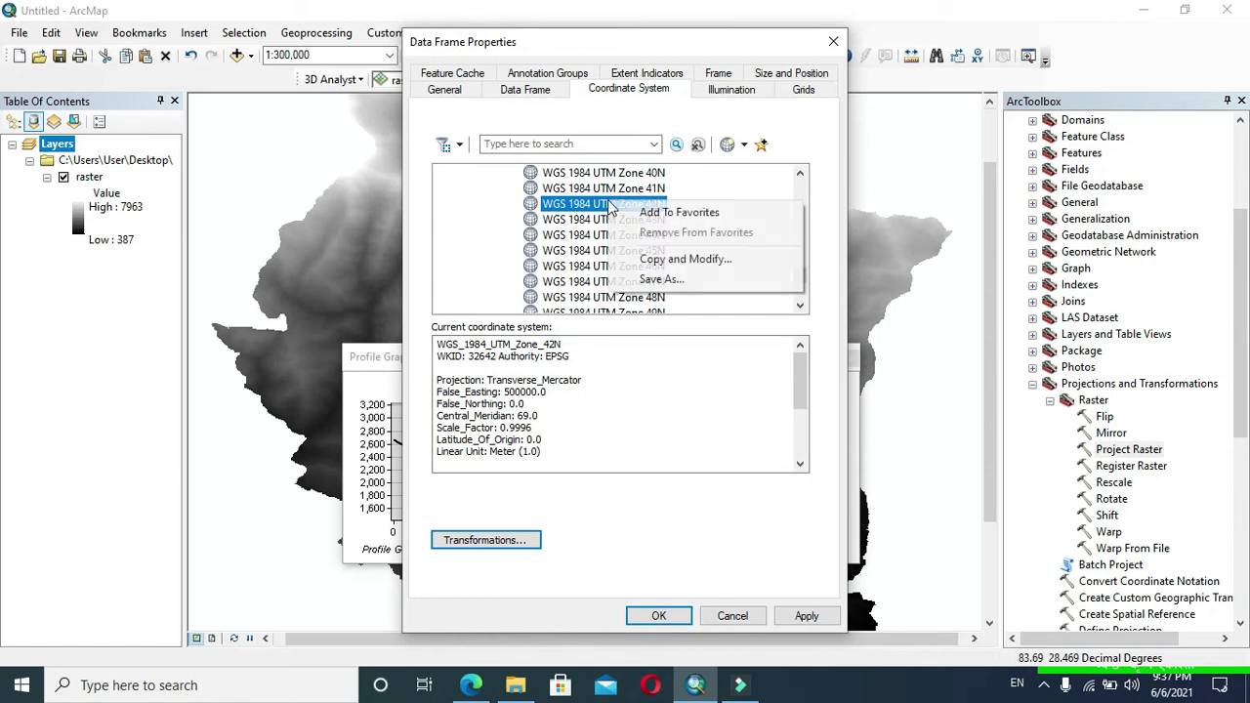
left_click(674, 259)
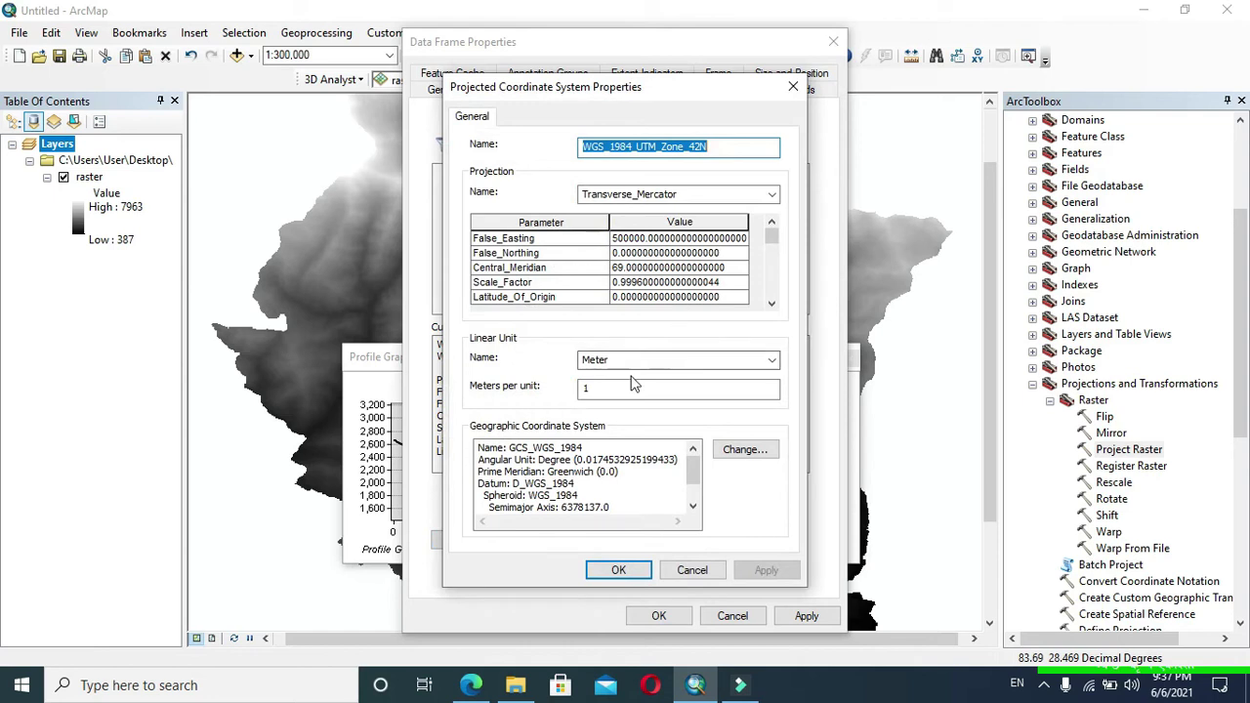
left_click(771, 359)
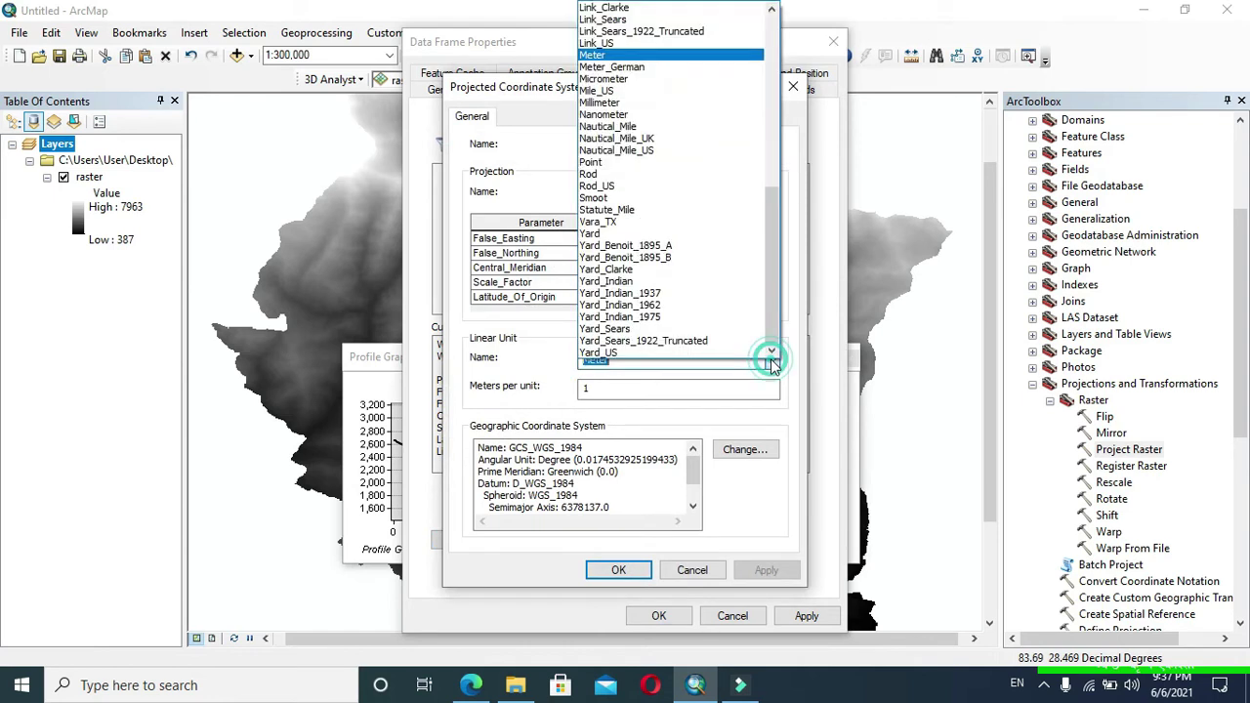
scroll(630, 83, "up", 4)
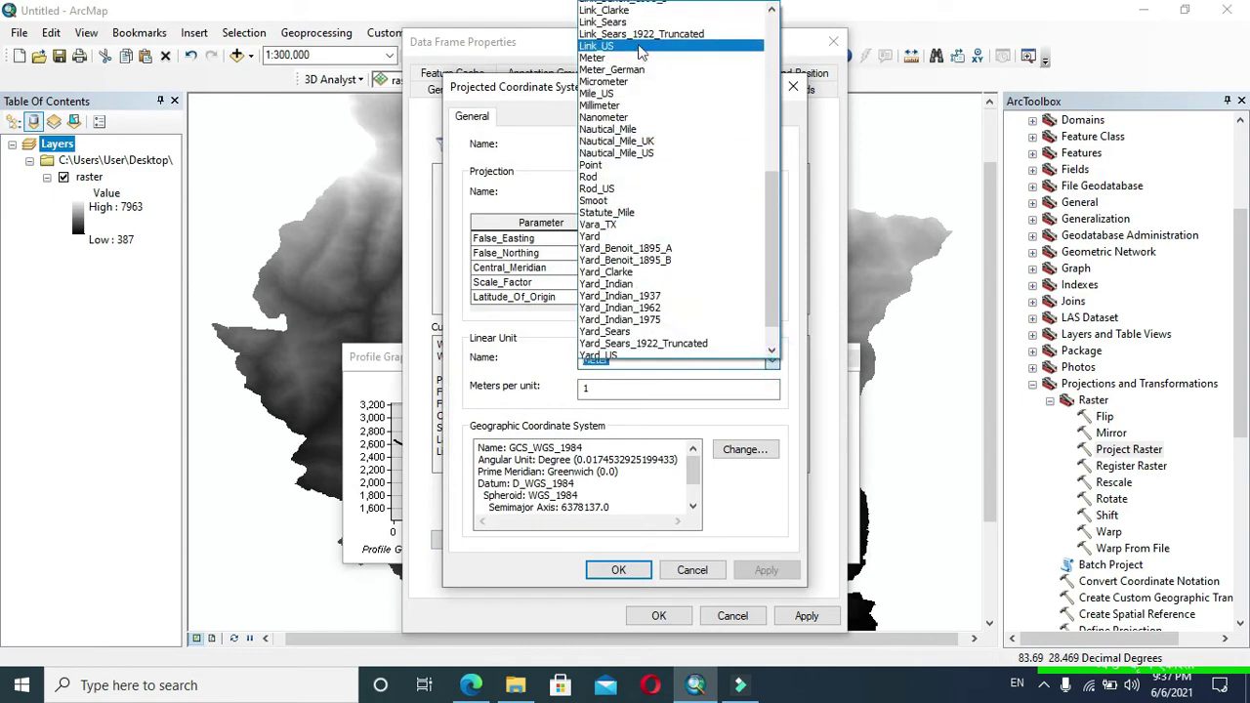
scroll(625, 73, "up", 2)
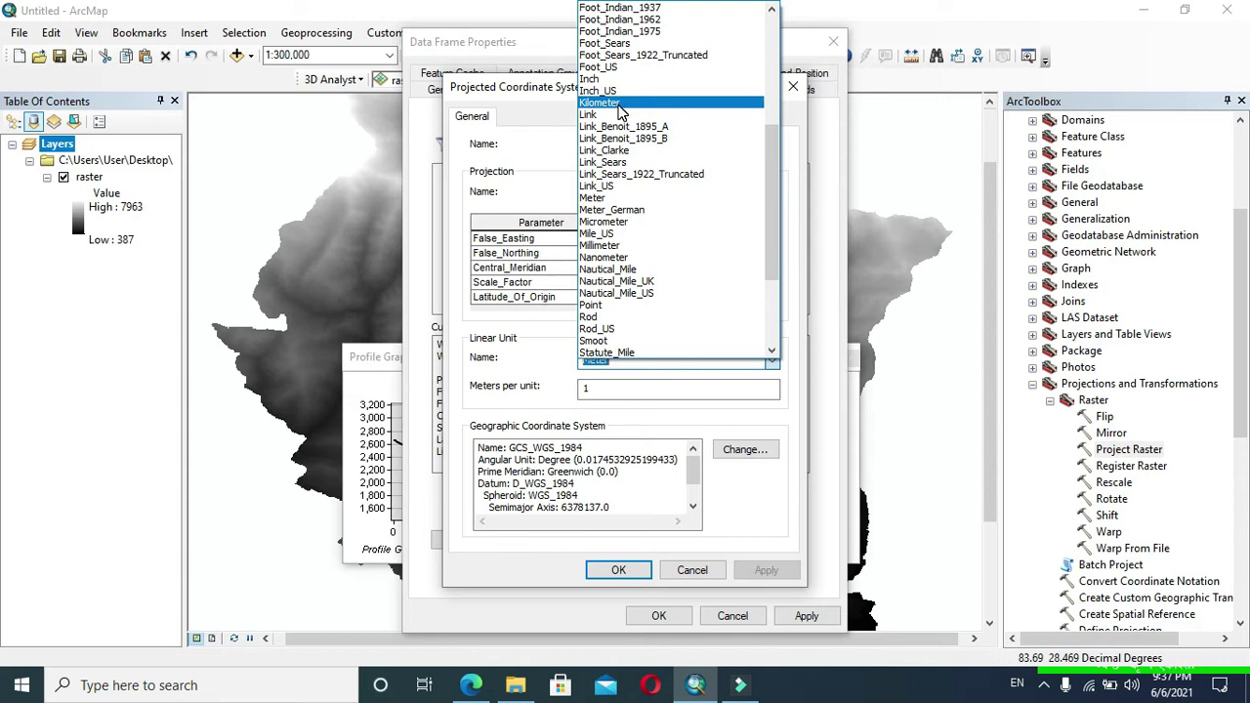
left_click(618, 109)
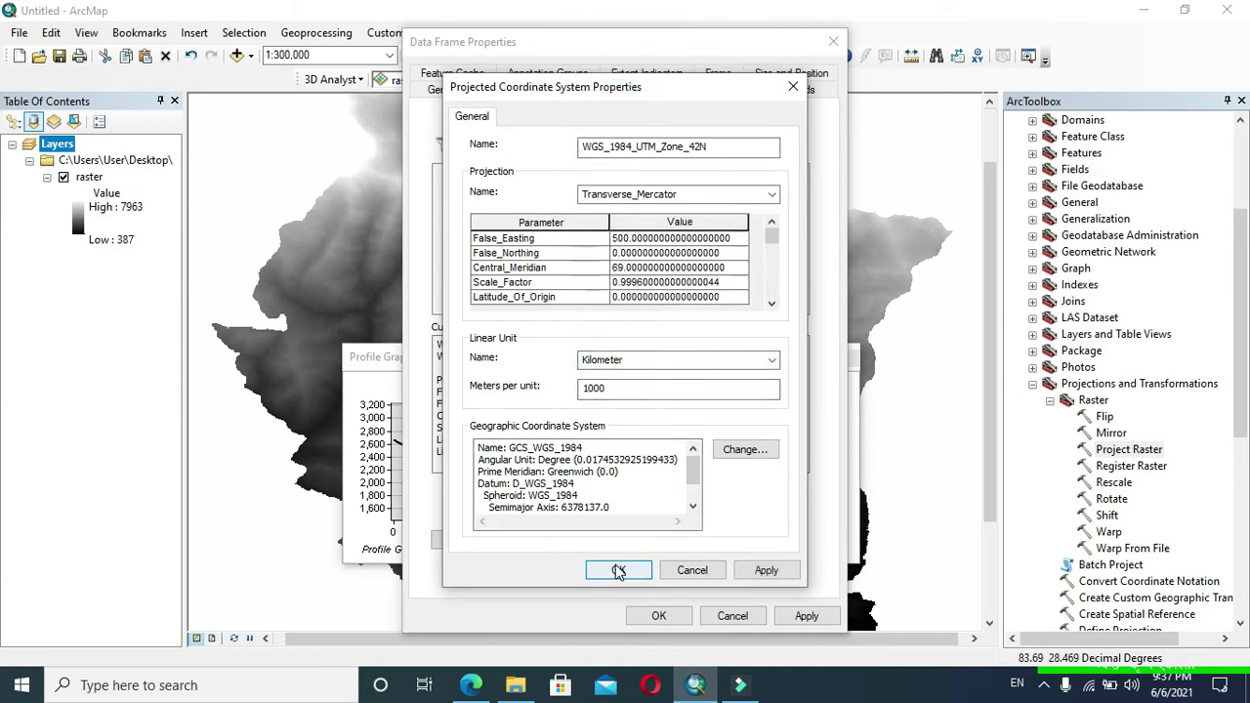
left_click(767, 570)
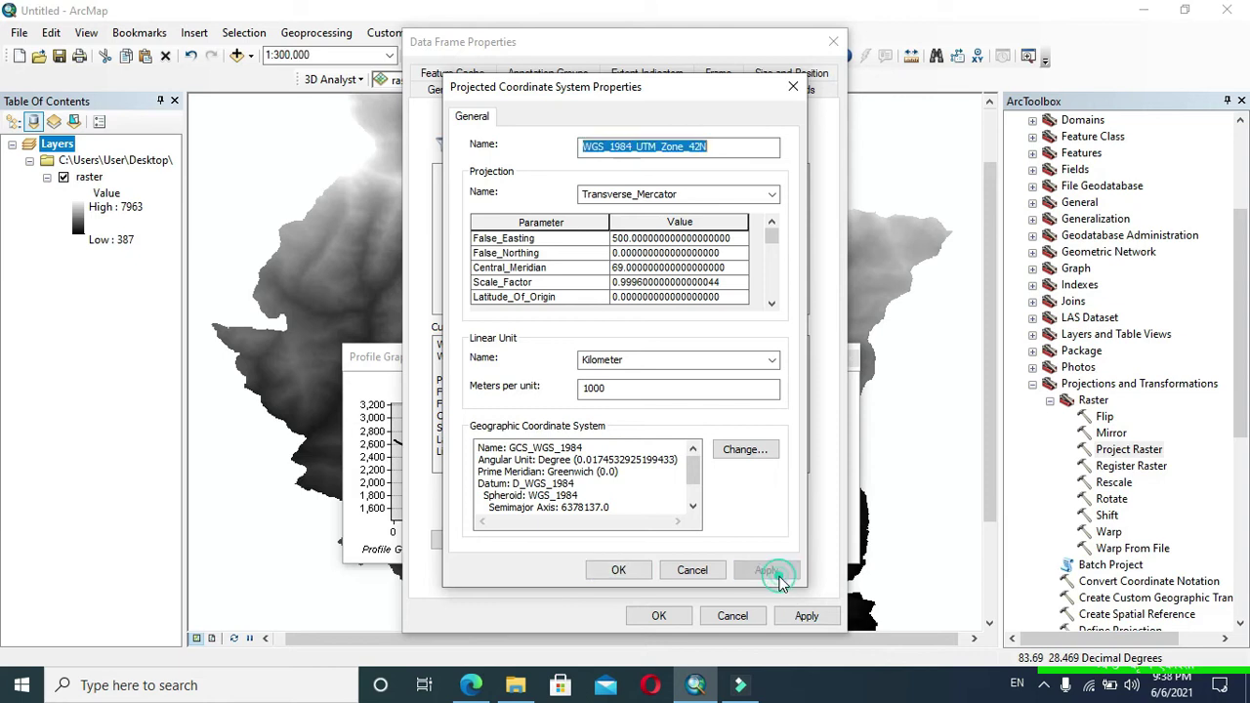
left_click(618, 570)
Step: Confirm the data frame properties, move the first graph lower, and create a new profile graph
left_click(661, 616)
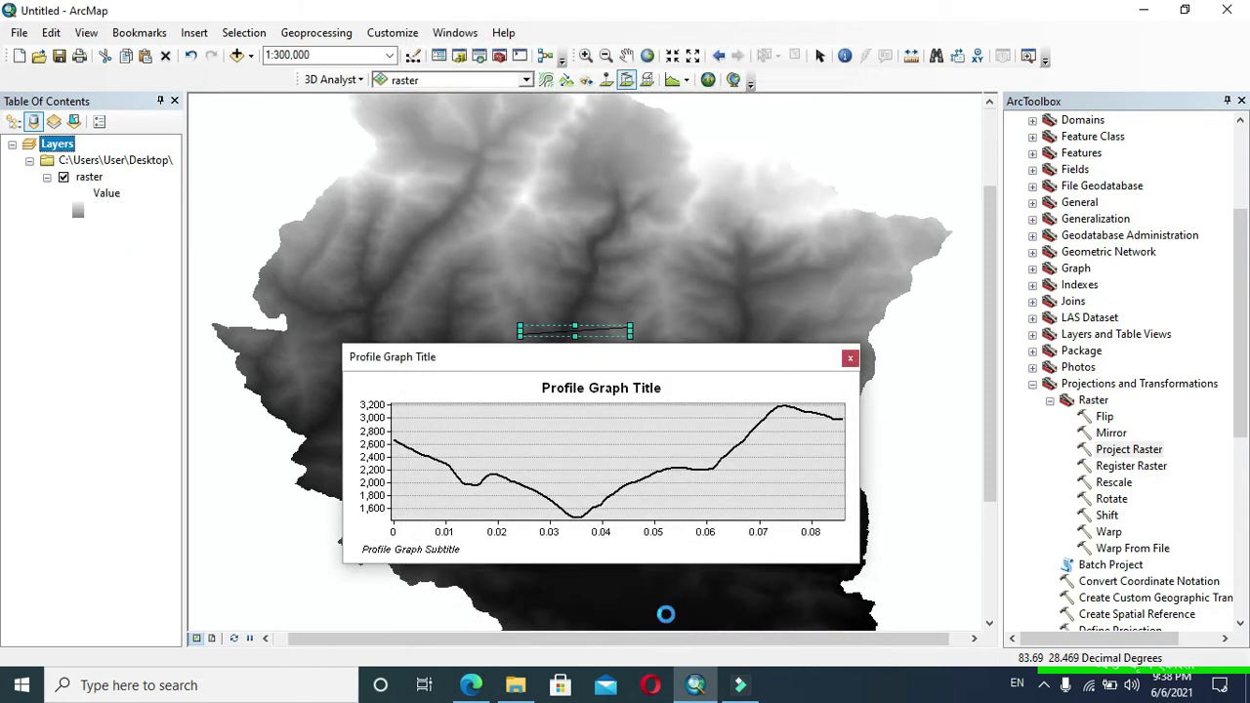
left_click_drag(693, 357, 696, 423)
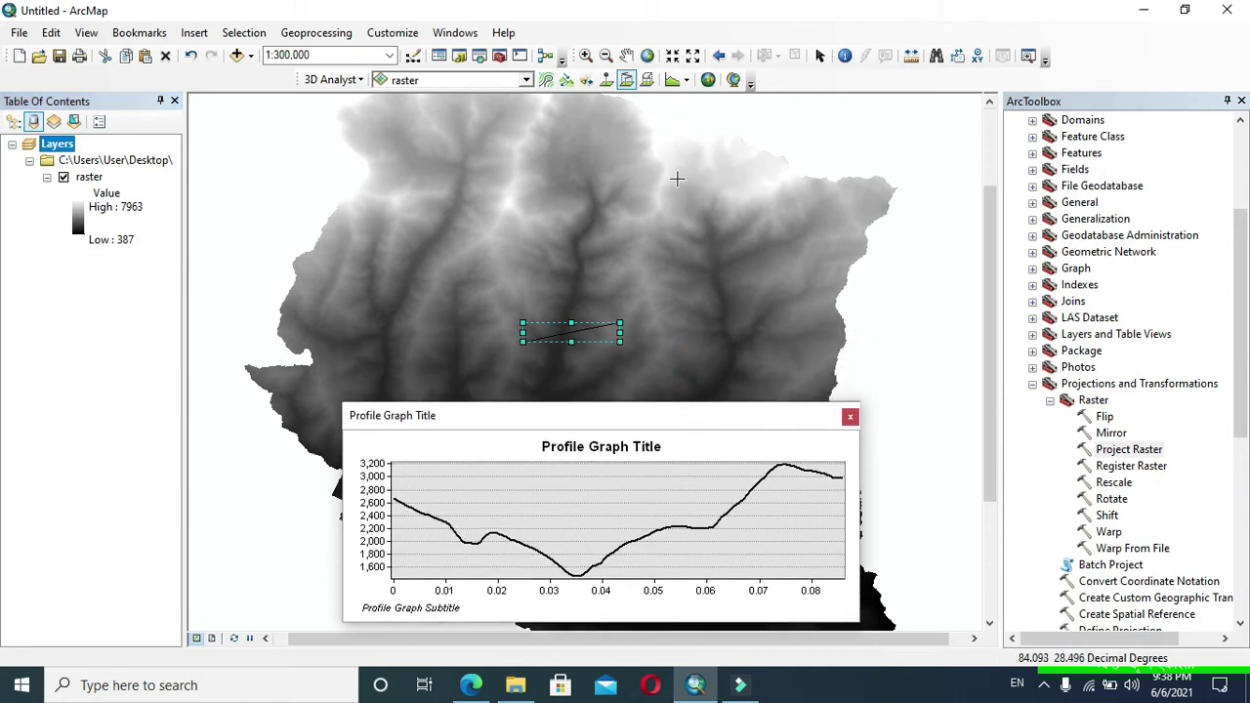
left_click(672, 79)
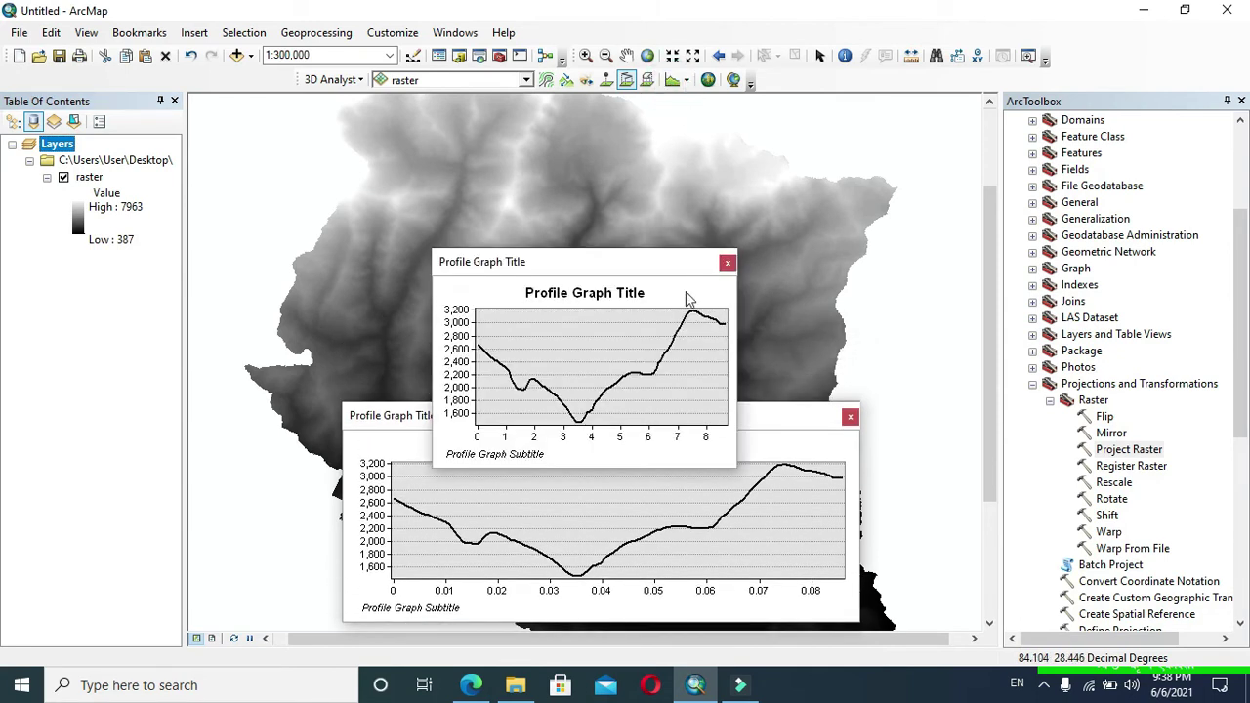
Step: Place the new kilometre profile graph at the top of the map and resize it wider
left_click_drag(670, 268, 628, 100)
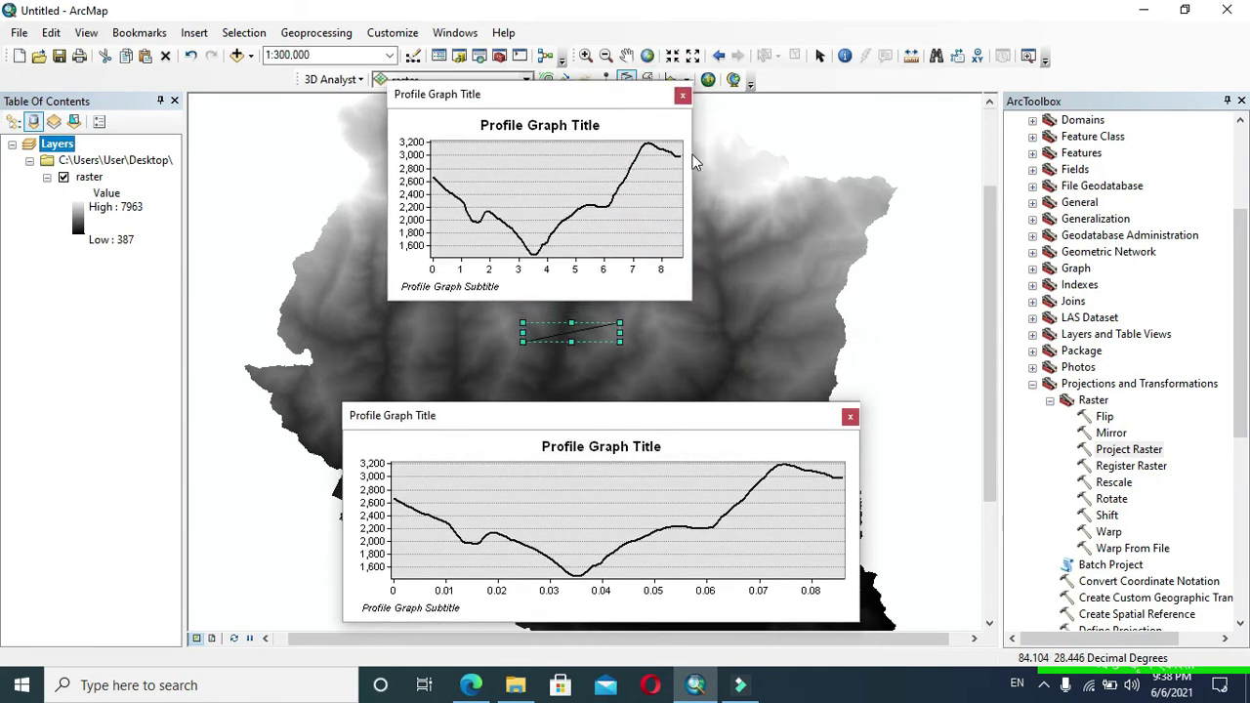
left_click_drag(695, 156, 1023, 195)
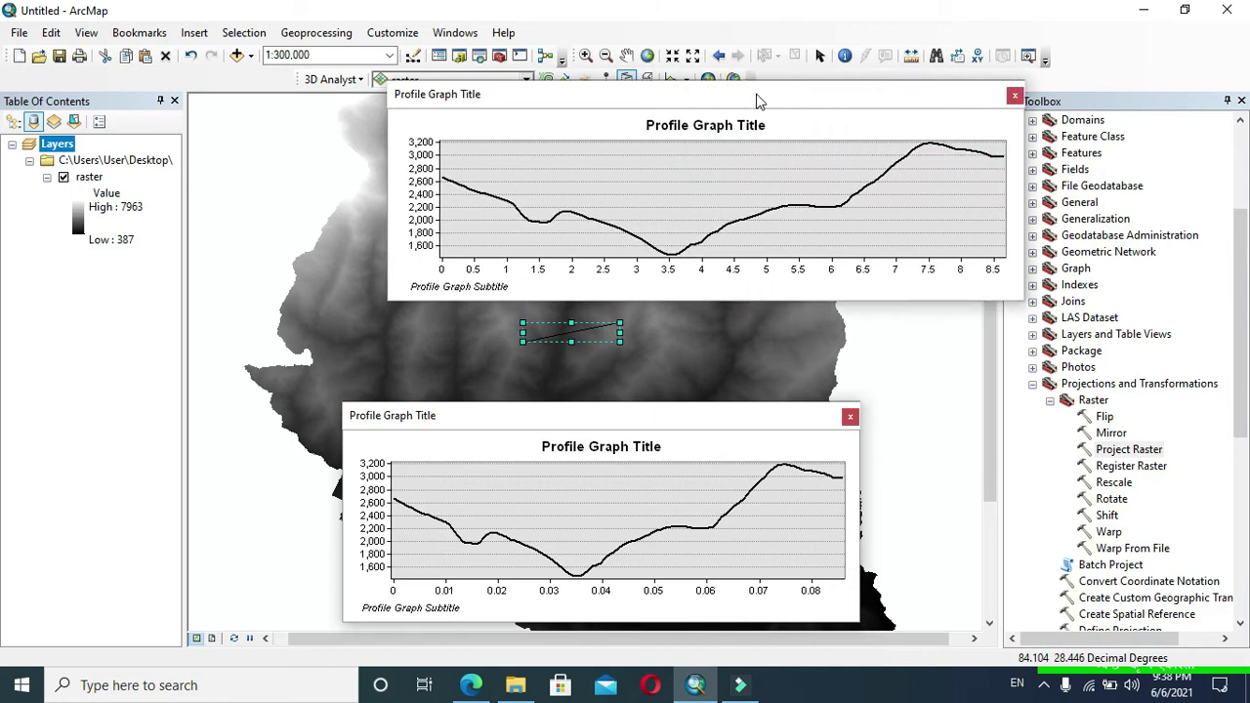
left_click_drag(756, 82, 756, 101)
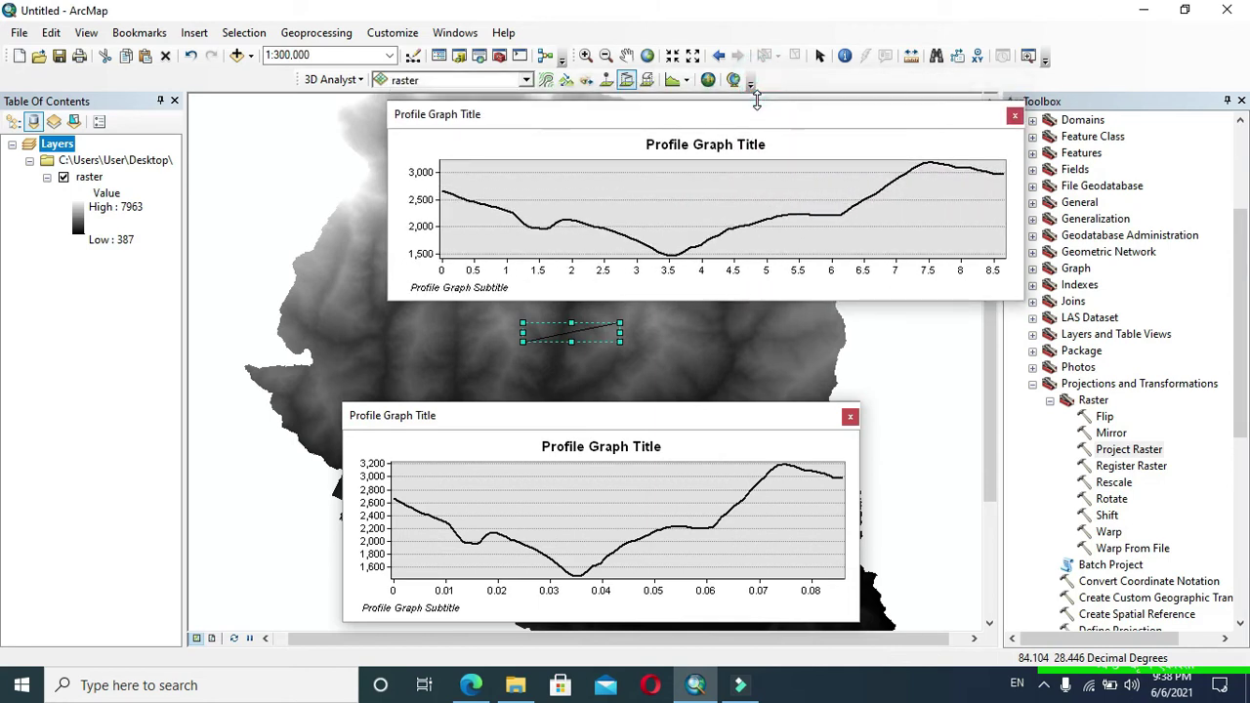
left_click_drag(789, 304, 789, 313)
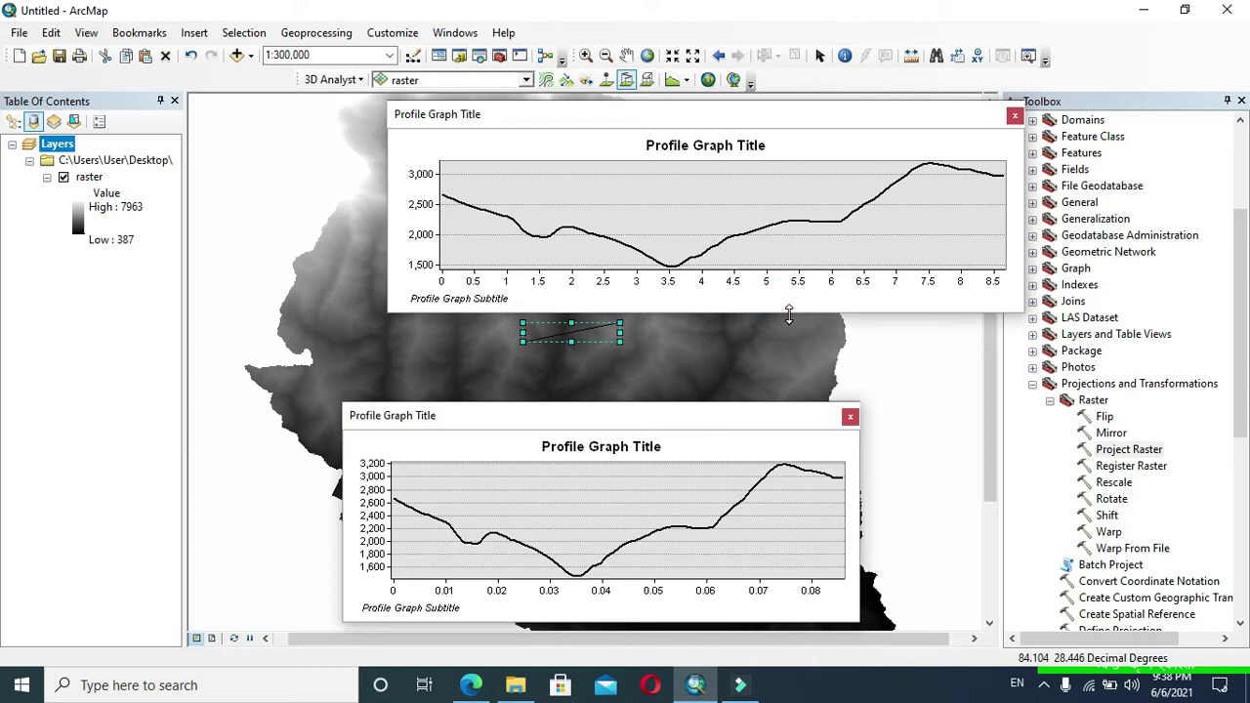
scroll(554, 335, "up", 1)
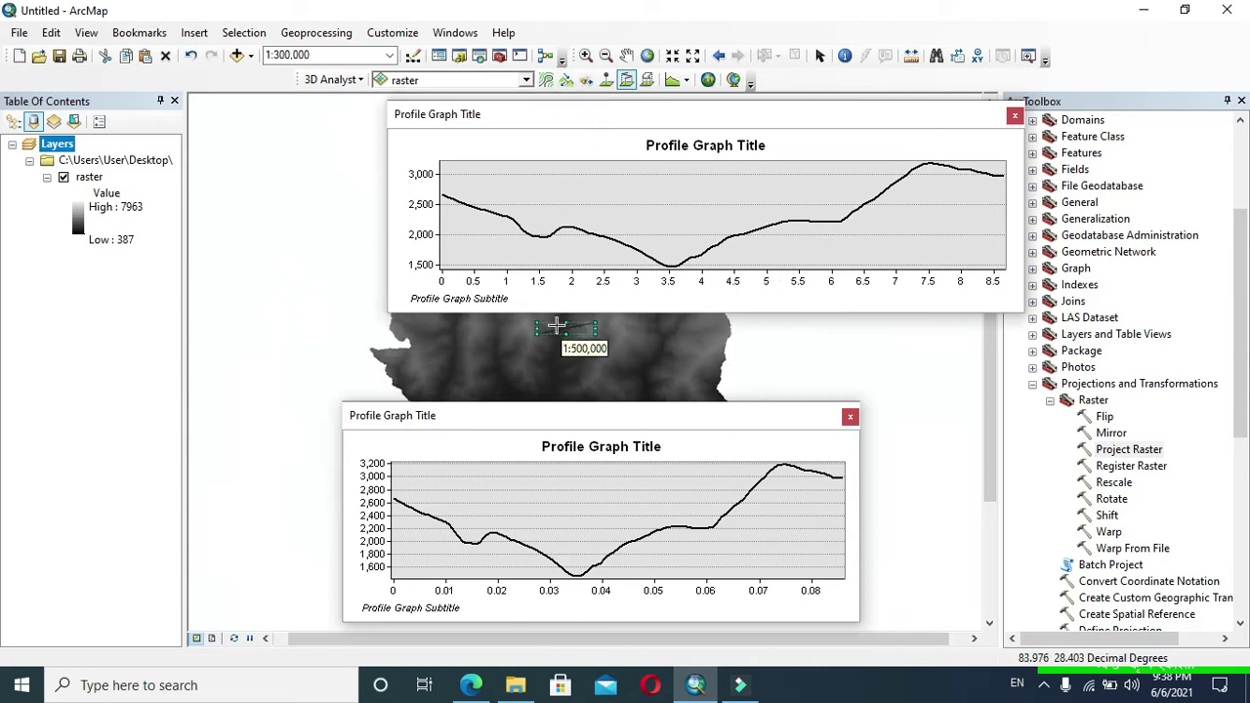
scroll(553, 340, "up", 1)
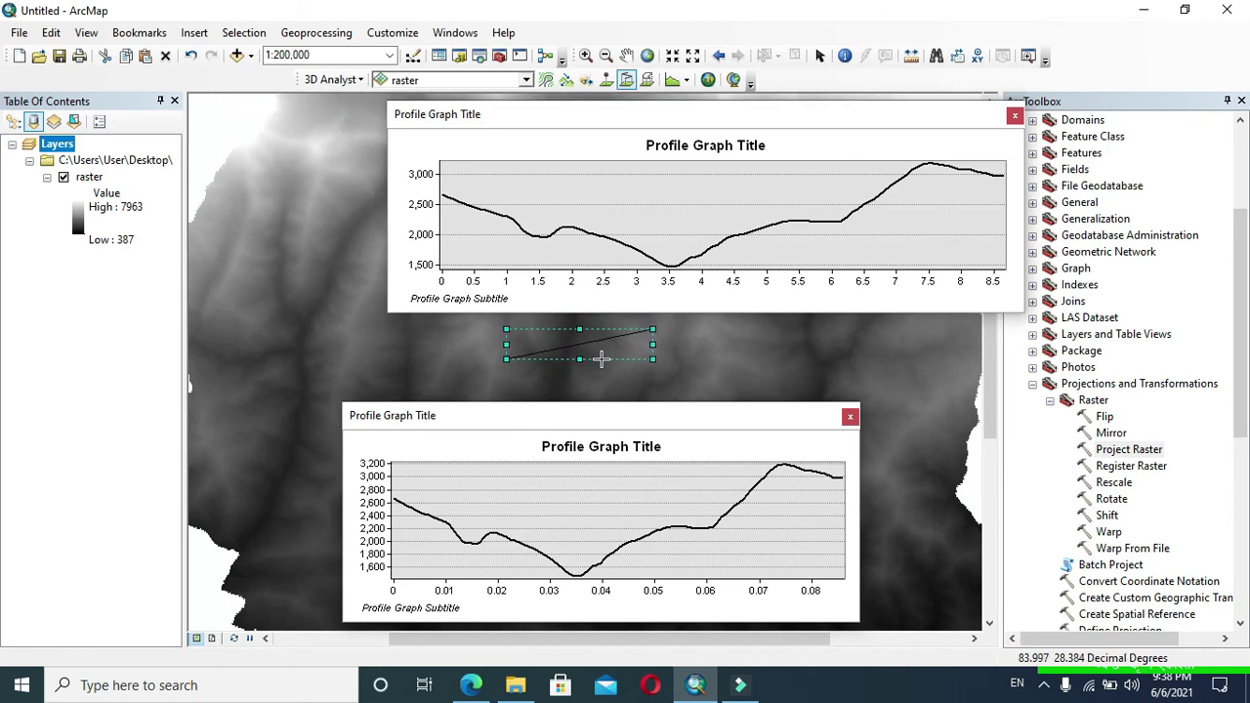
Step: Measure along the profile line (25,859.44 m total) and move the Measure window aside
left_click(912, 56)
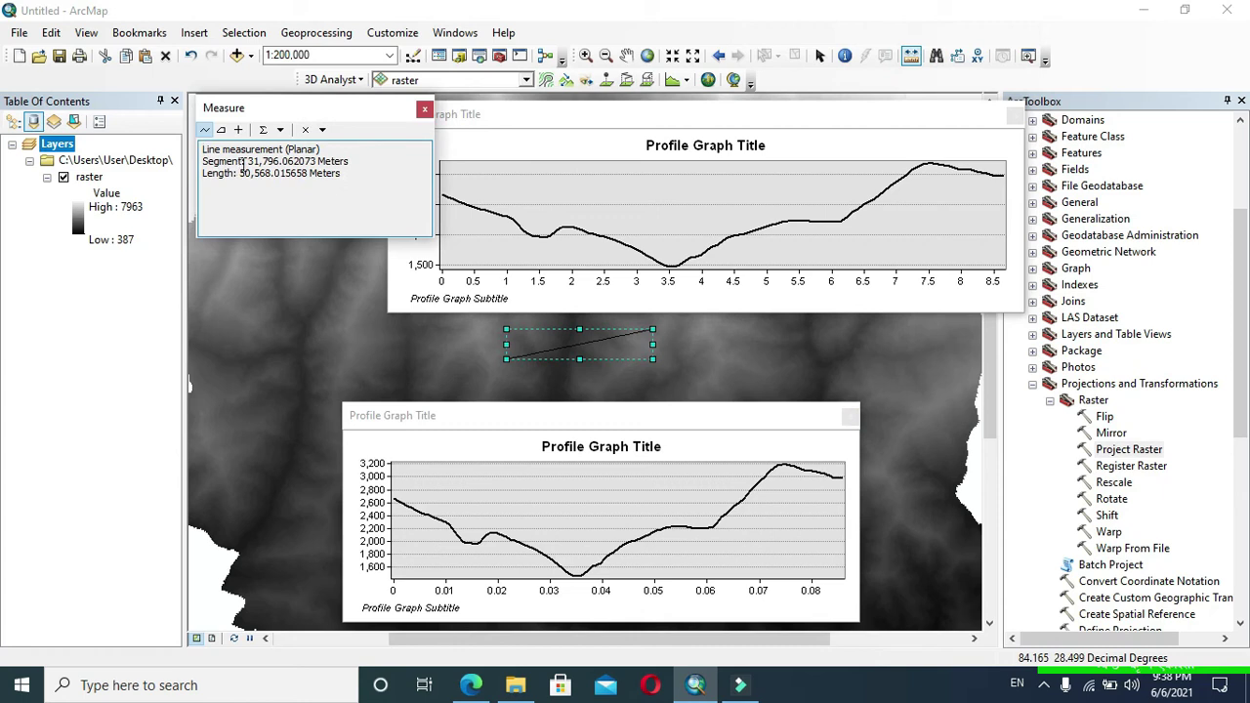
left_click(508, 358)
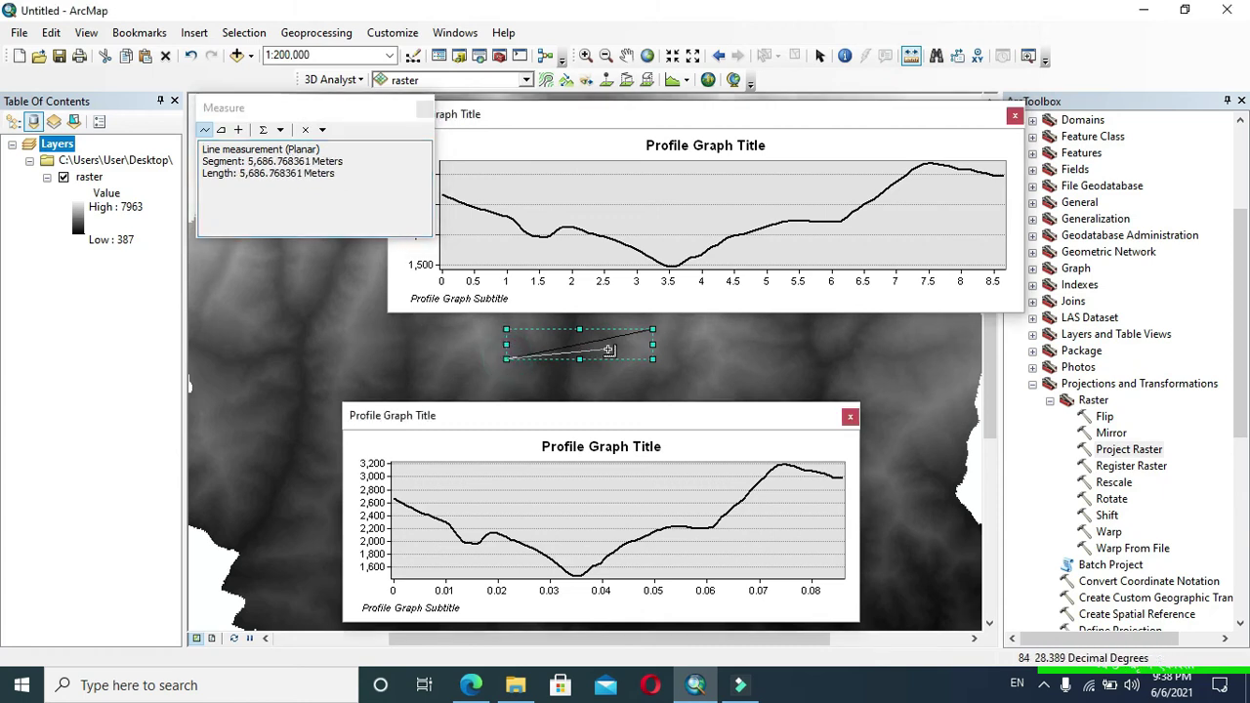
left_click(654, 329)
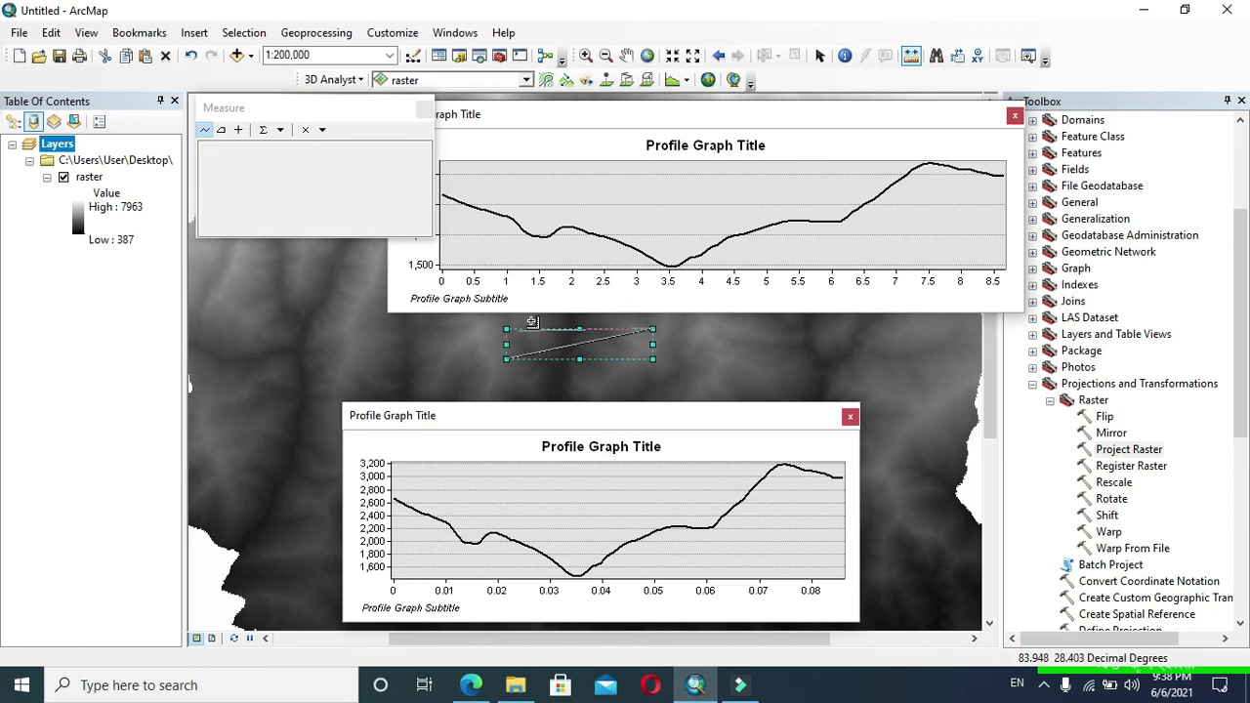
left_click(819, 56)
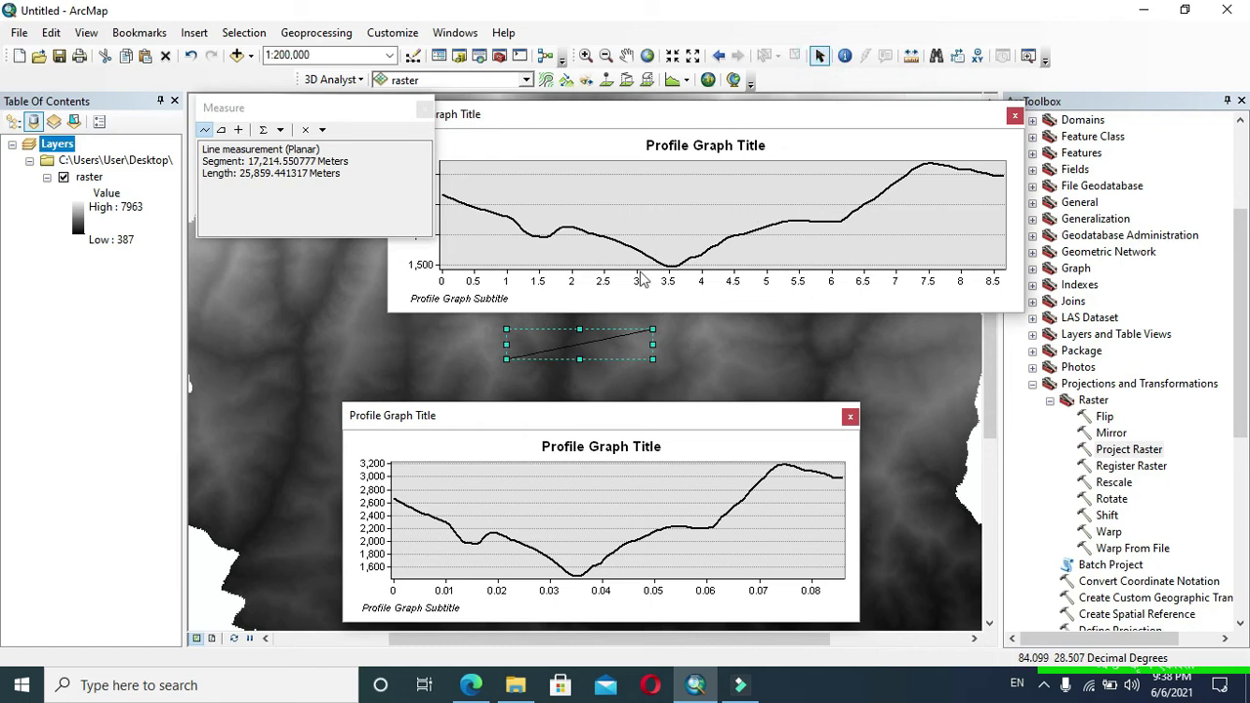
left_click_drag(350, 115, 160, 137)
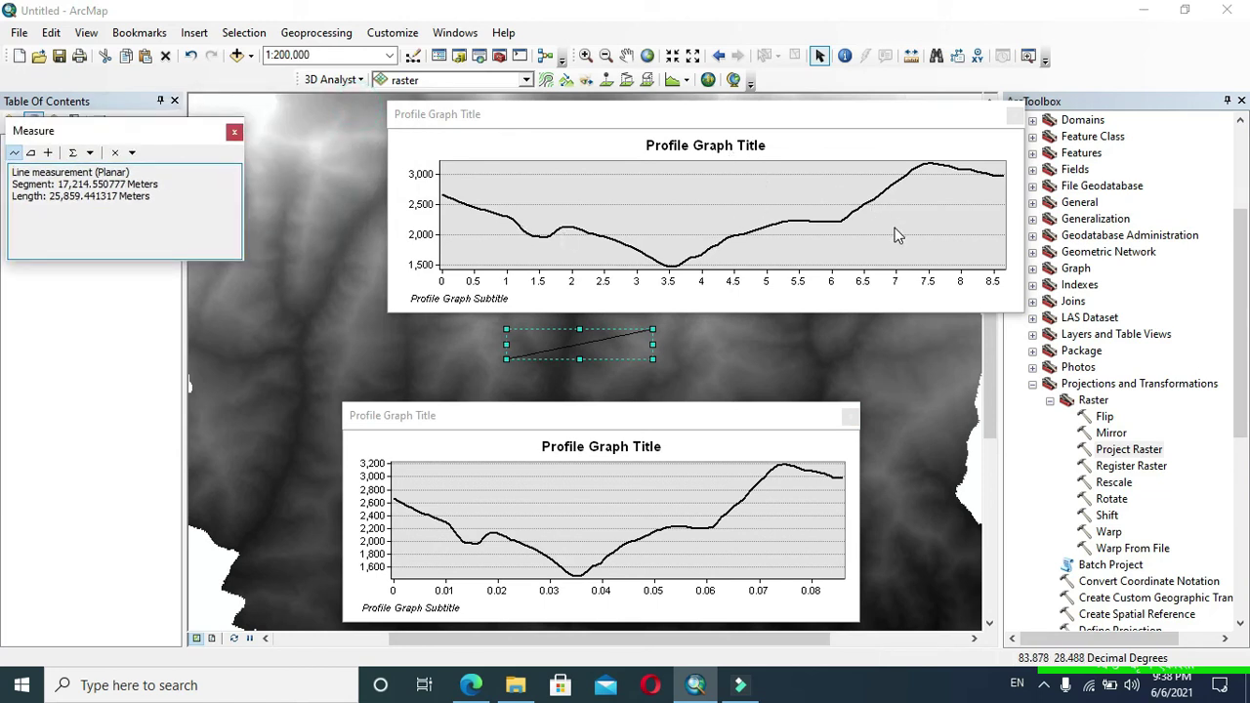
Step: In the kilometre graph's Appearance properties, set the title to 'ABC River profil' and apply it
right_click(844, 251)
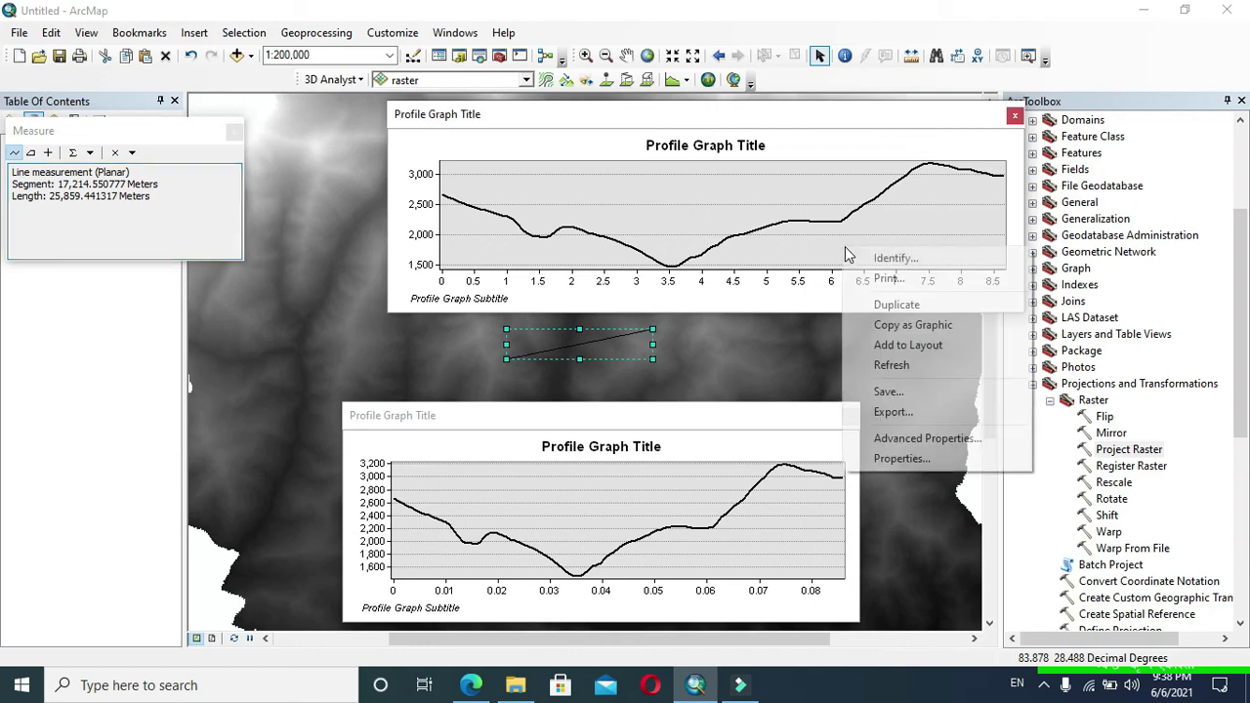
left_click(932, 458)
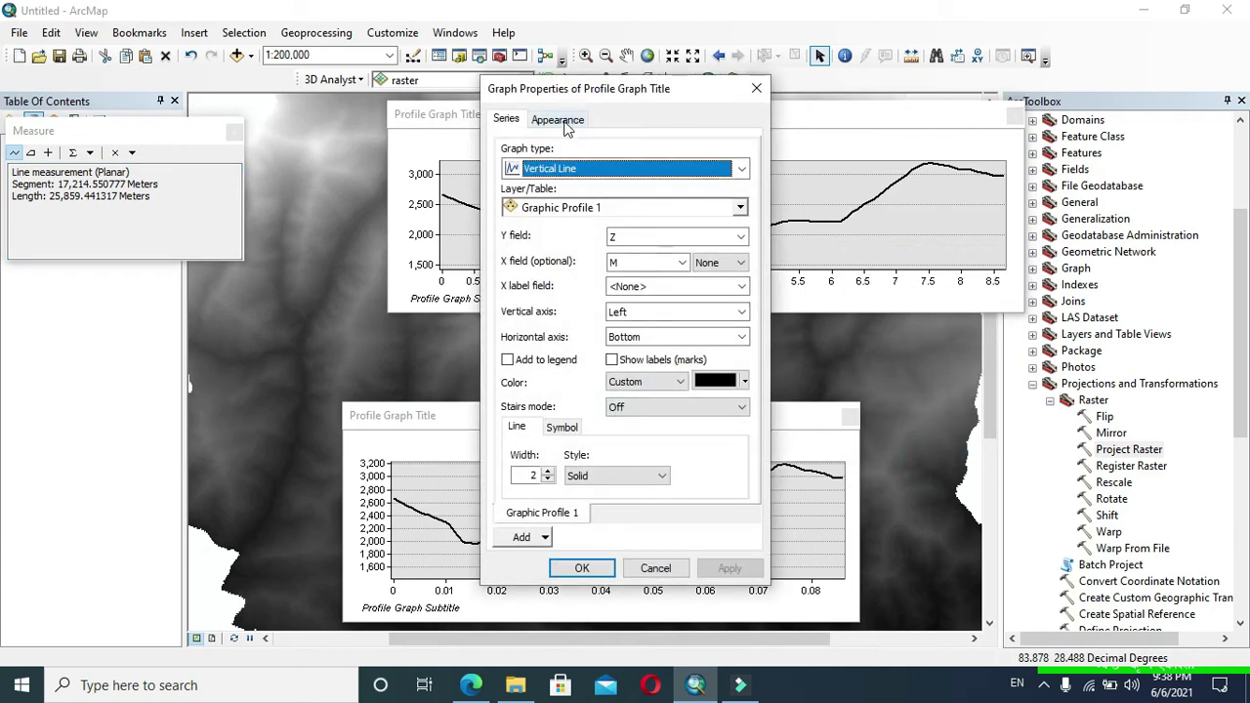
left_click(563, 121)
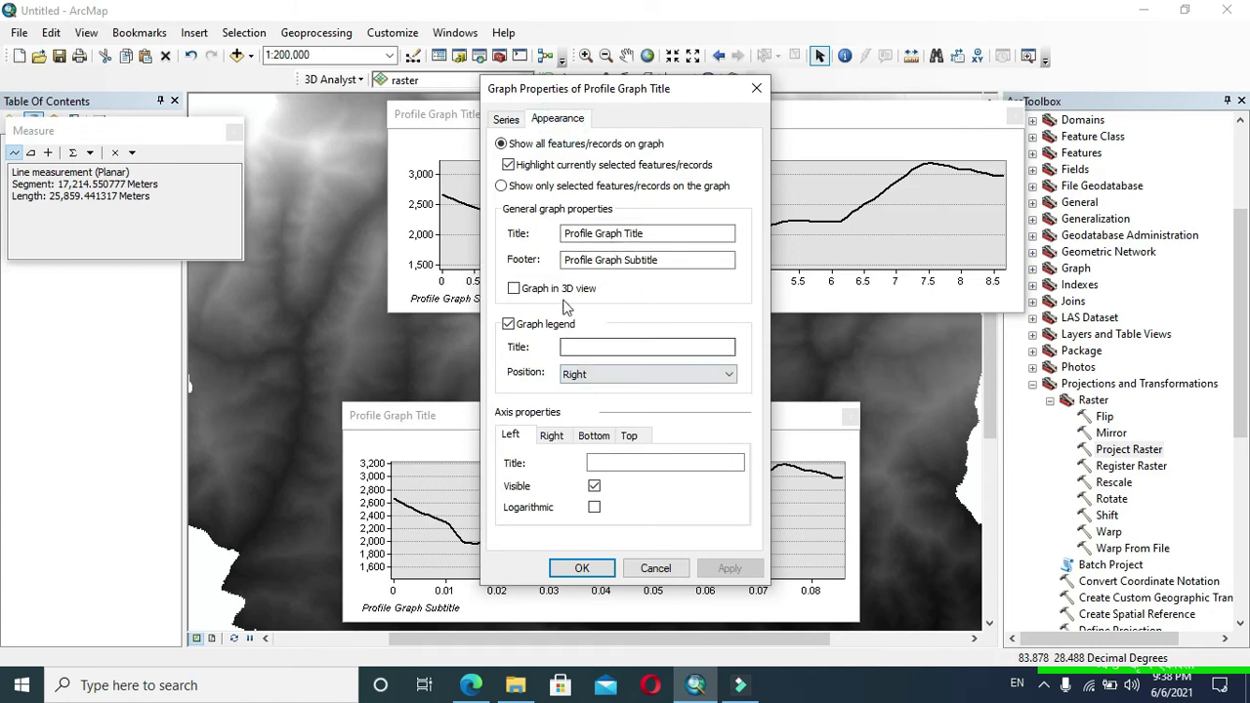
left_click(671, 234)
key("BackSpace")
key("BackSpace")
key("BackSpace")
key("BackSpace")
key("BackSpace")
key("BackSpace")
key("BackSpace")
key("BackSpace")
key("BackSpace")
key("BackSpace")
key("BackSpace")
key("BackSpace")
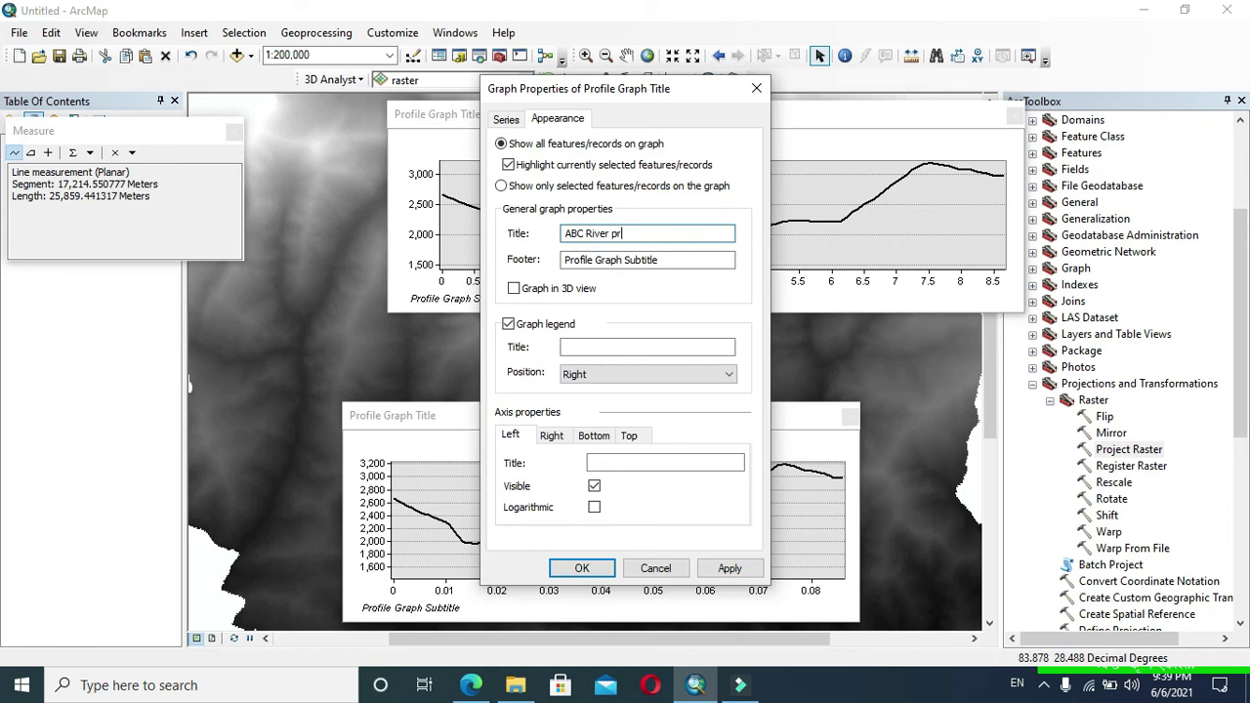
left_click(587, 346)
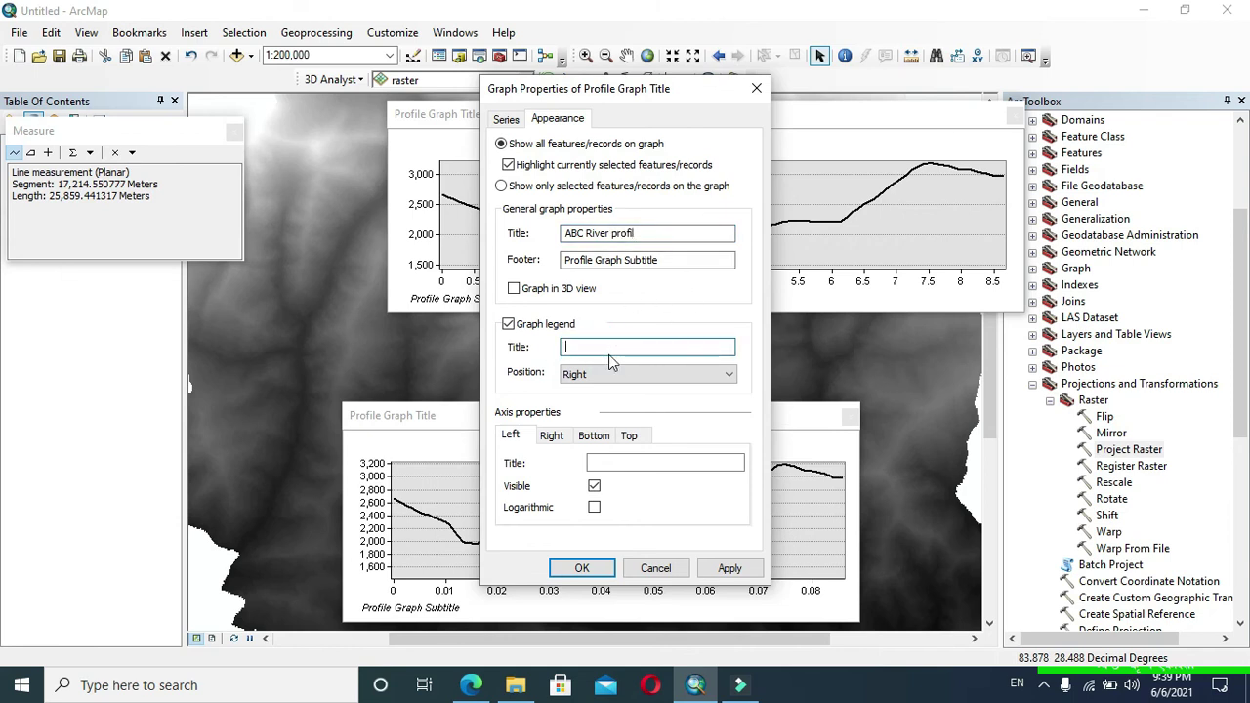
type("xy")
key("BackSpace")
key("BackSpace")
left_click_drag(585, 88, 131, 50)
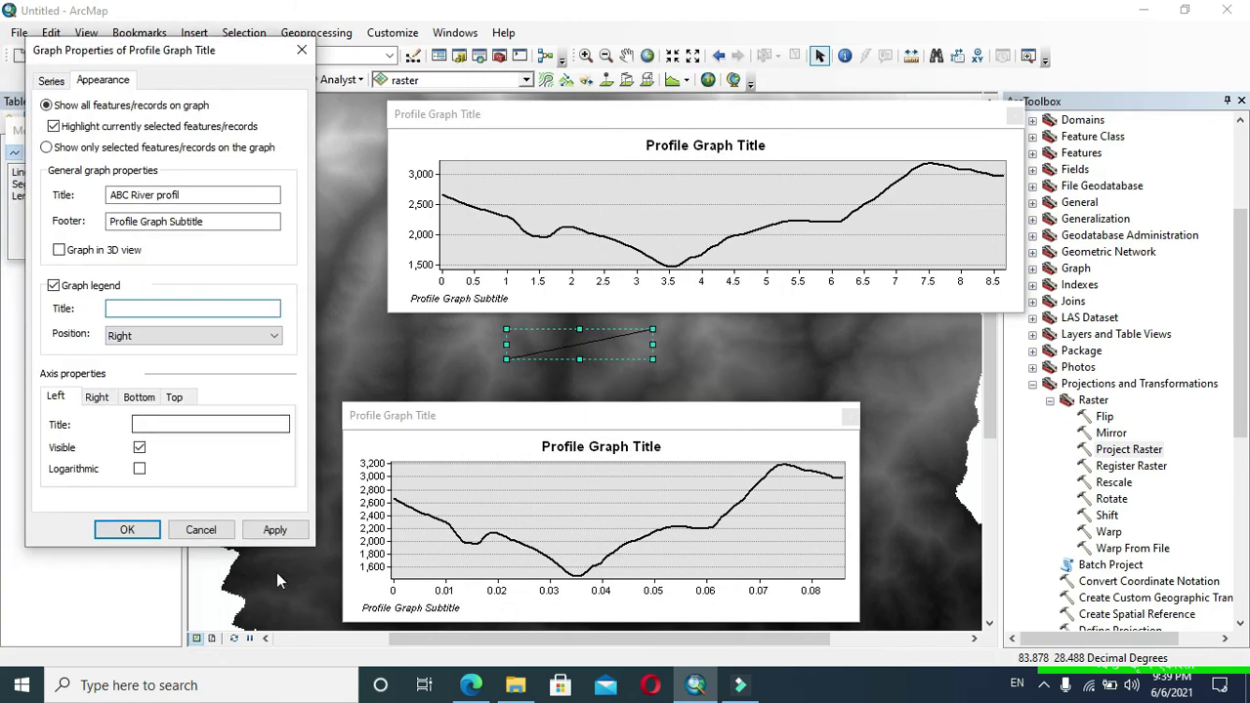
left_click(274, 529)
Step: Replace the default footer with an author credit naming the creator and apply it
left_click(232, 221)
key("BackSpace")
key("BackSpace")
key("BackSpace")
key("BackSpace")
key("BackSpace")
key("BackSpace")
key("BackSpace")
key("BackSpace")
key("BackSpace")
key("BackSpace")
key("BackSpace")
key("BackSpace")
key("BackSpace")
key("BackSpace")
key("BackSpace")
key("BackSpace")
key("BackSpace")
key("BackSpace")
key("BackSpace")
key("BackSpace")
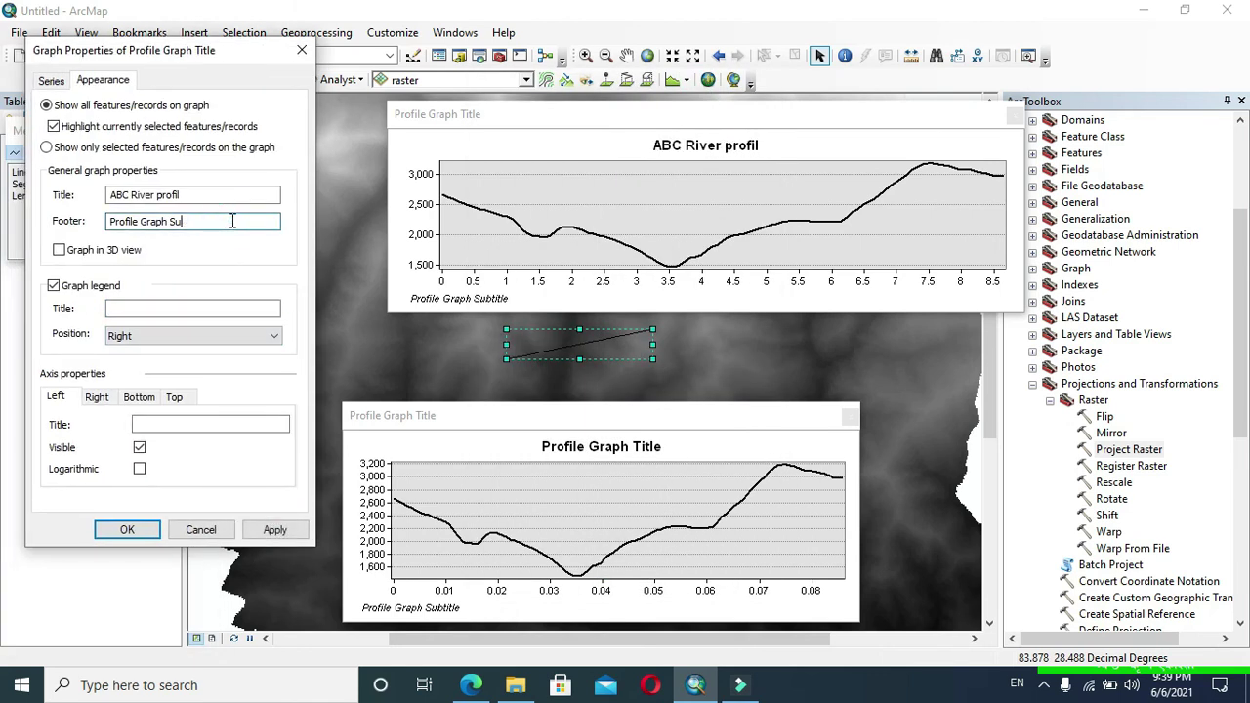
type("By buddha subedi")
left_click(277, 530)
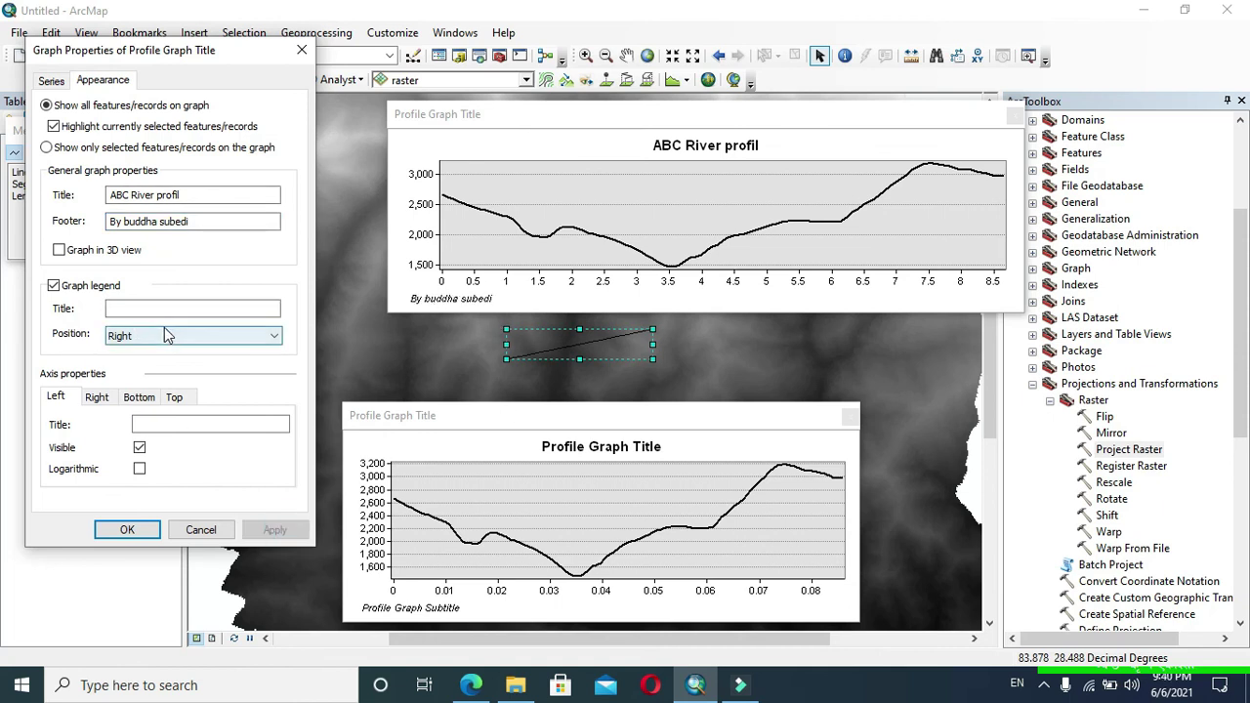
Step: Enable Graph in 3D view, apply it, and close the graph properties
left_click(60, 250)
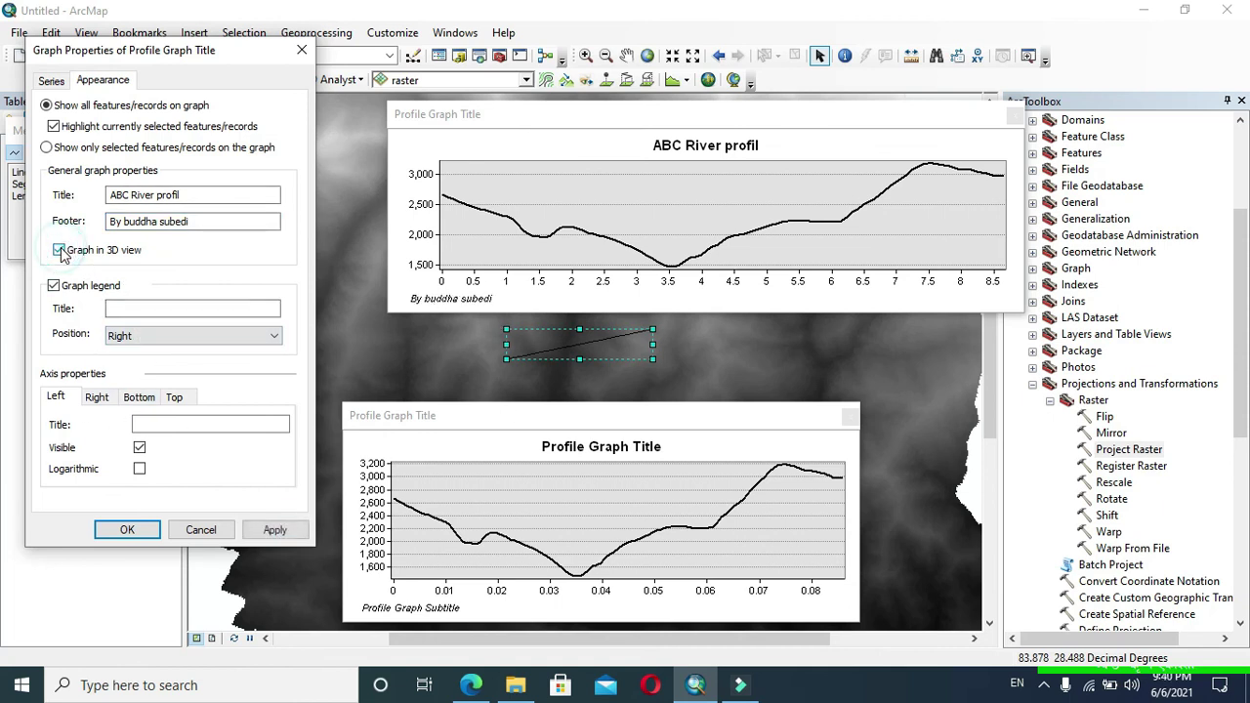
left_click(274, 529)
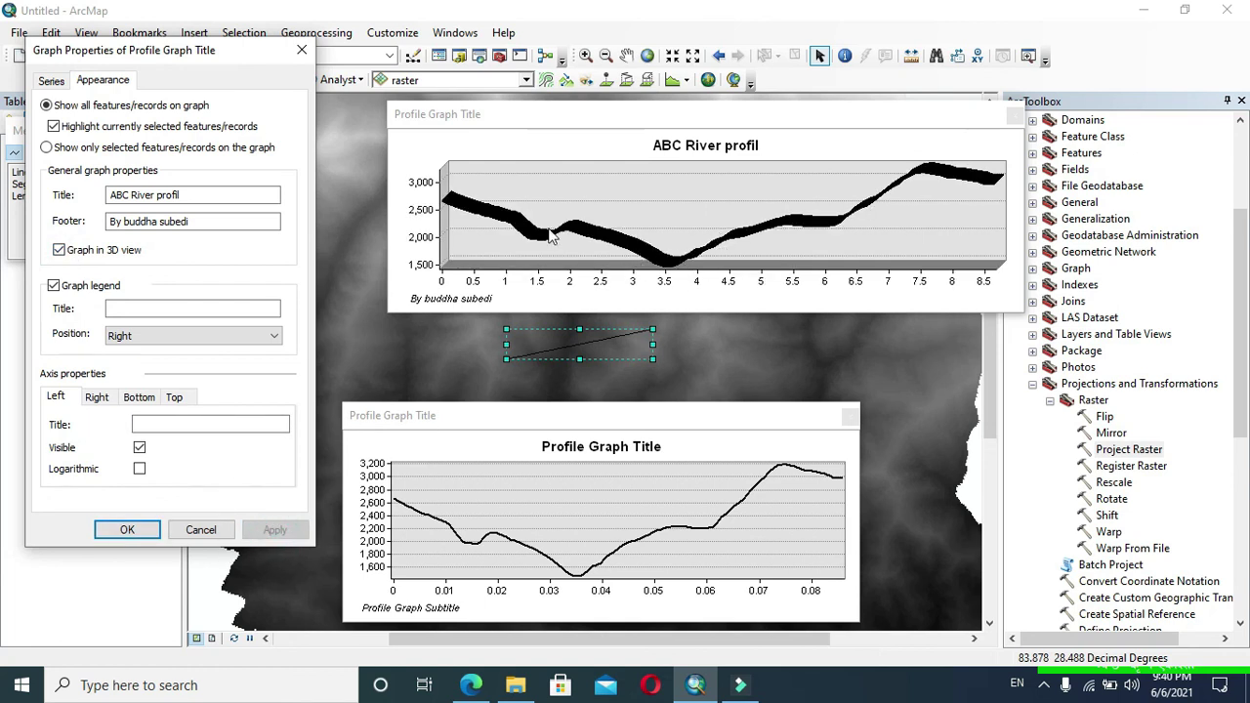
left_click(127, 529)
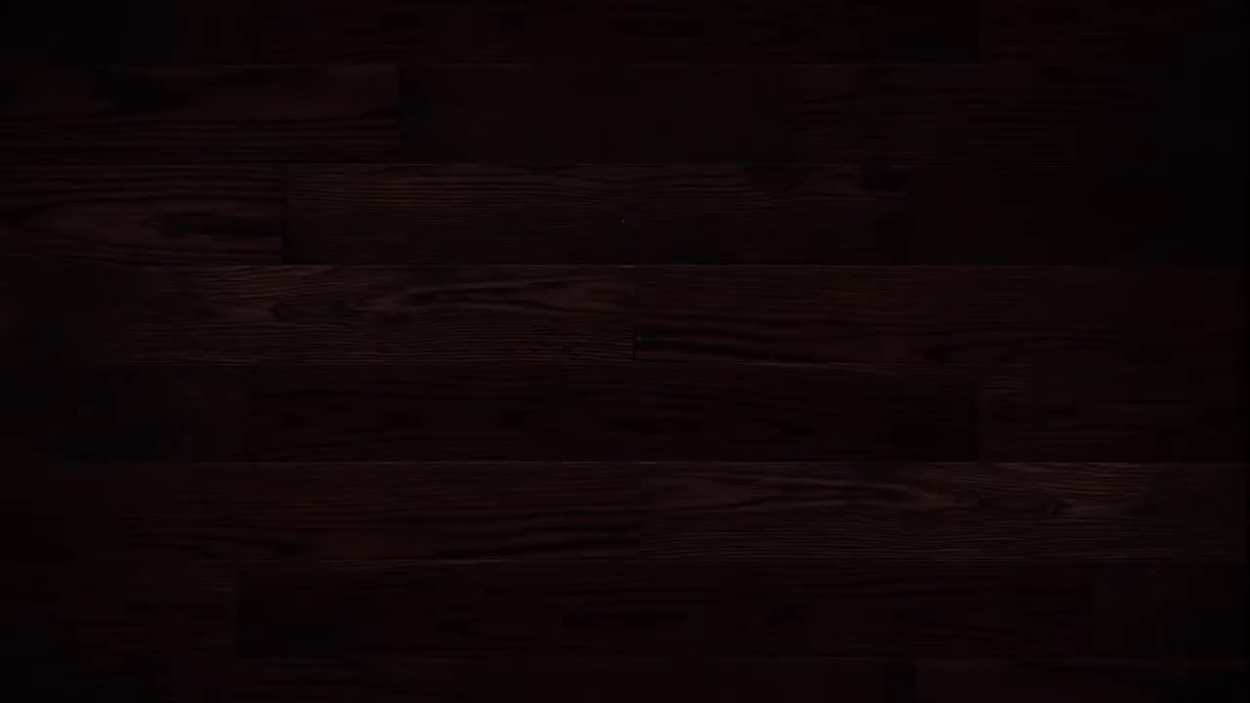